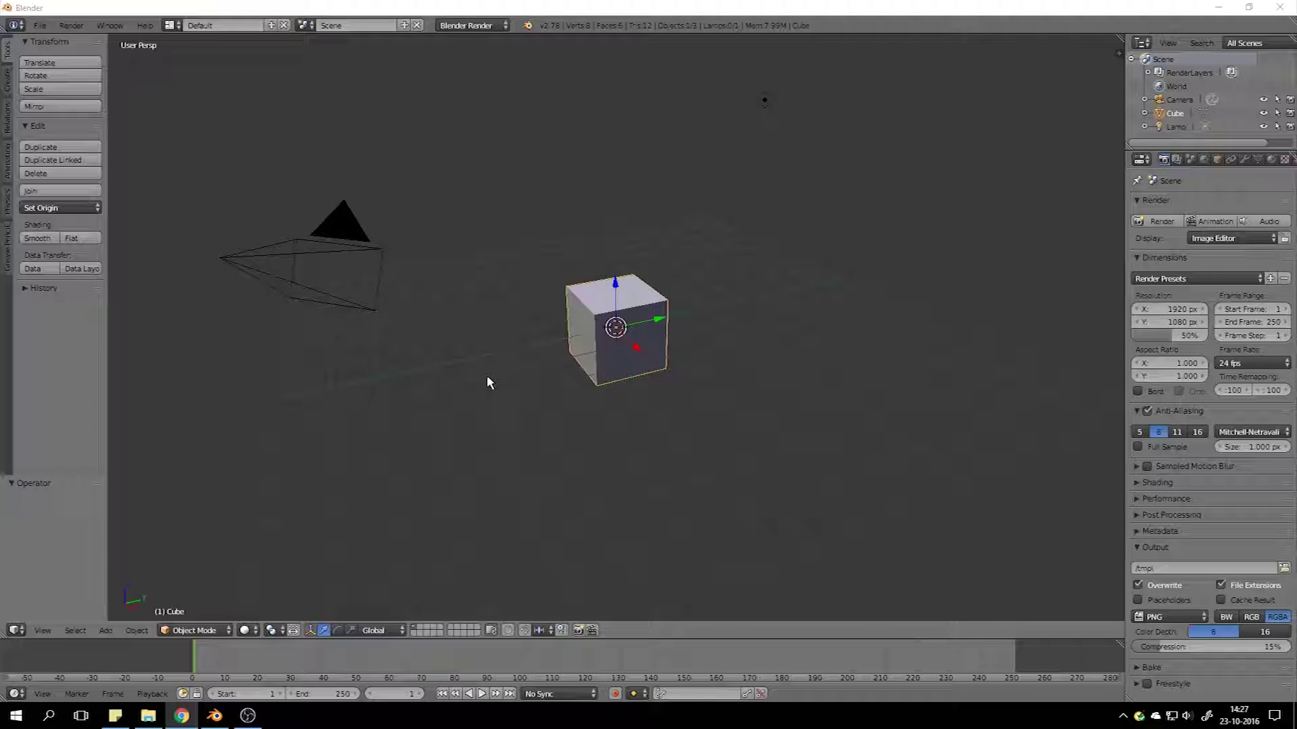
- Select the camera and the lamp in turn, ending with the cube selected
right_click(310, 290)
right_click(765, 100)
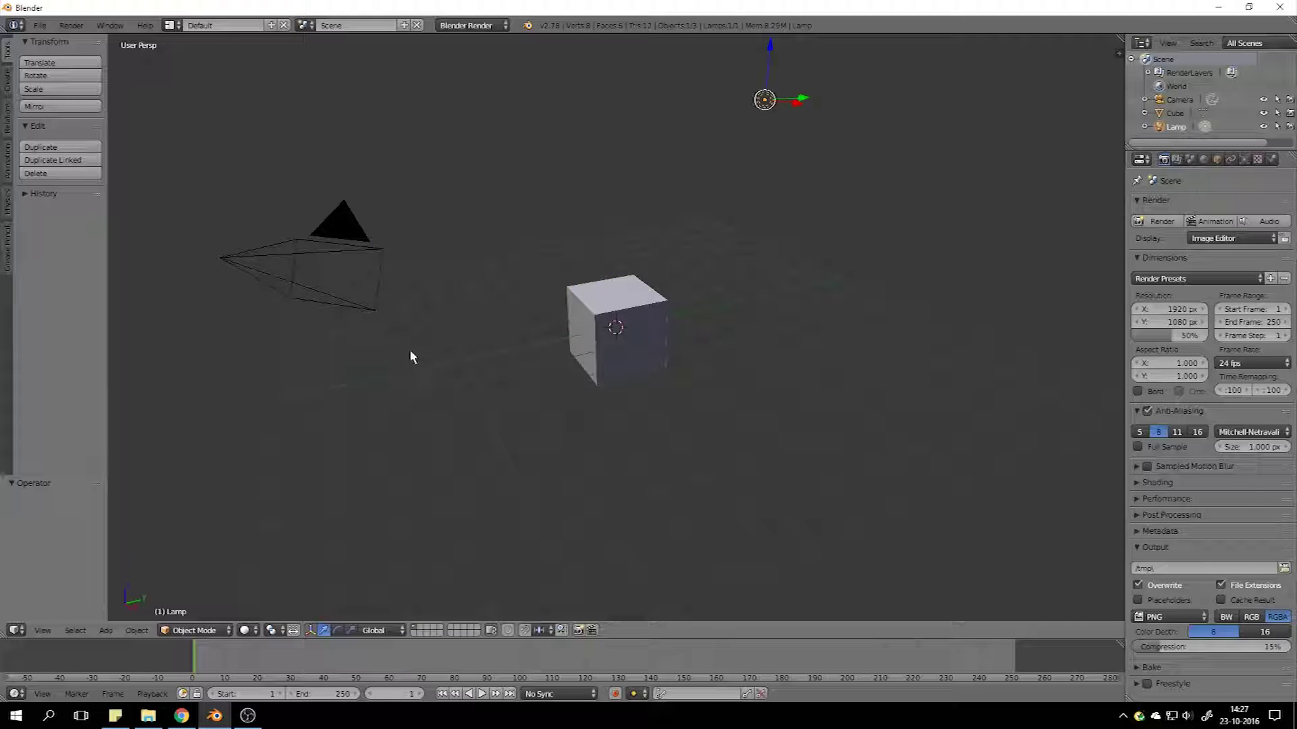
right_click(341, 217)
right_click(765, 100)
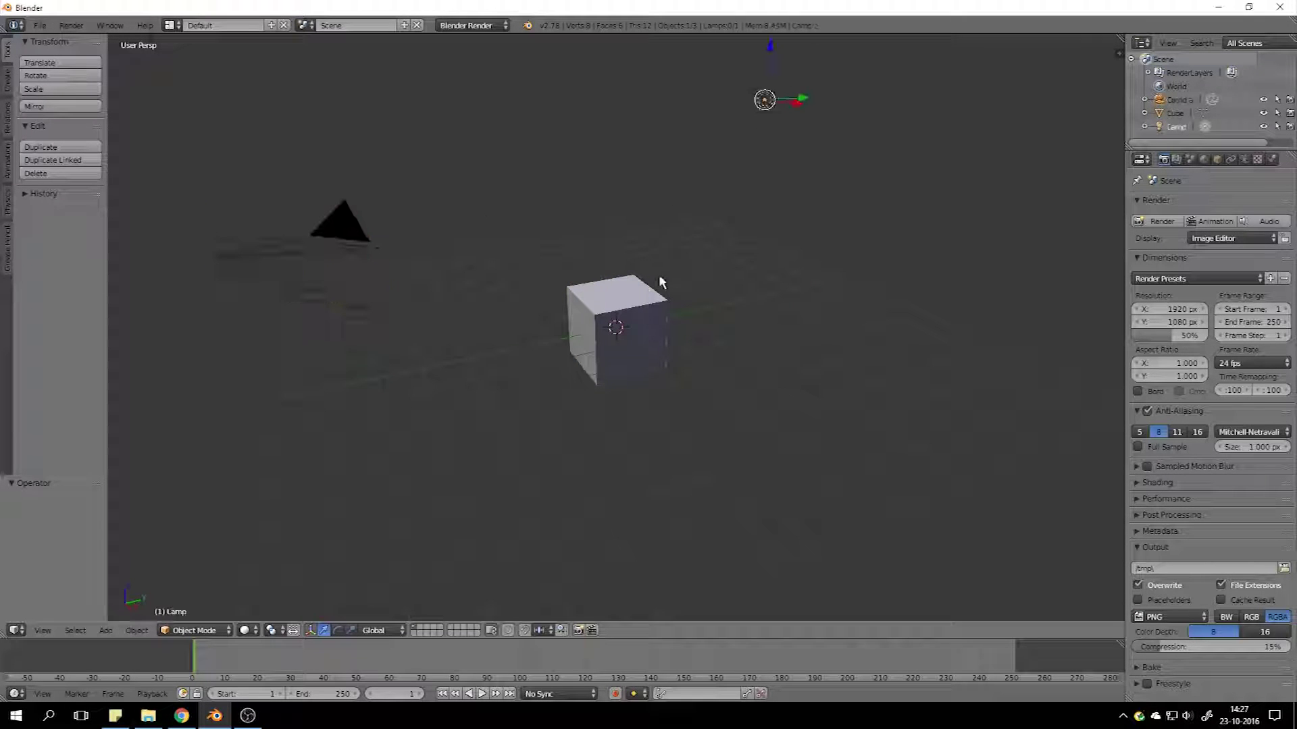
right_click(660, 282)
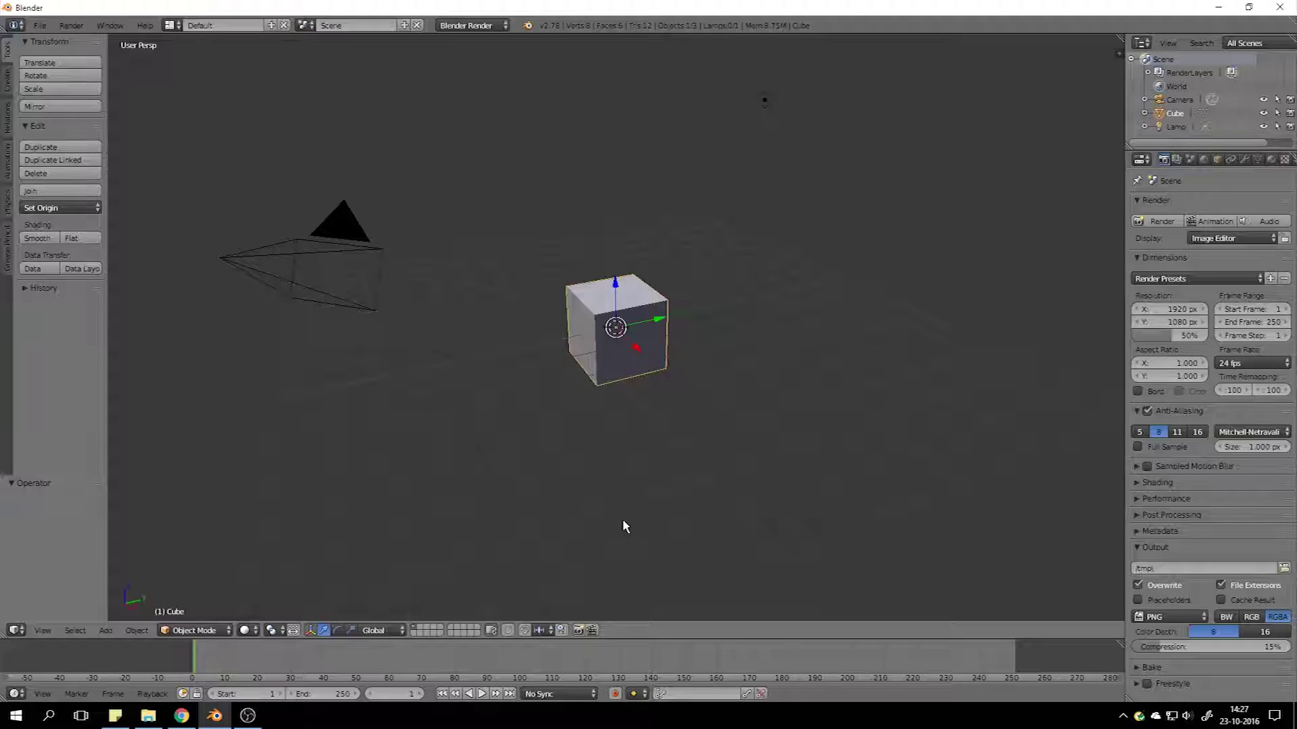
- Move the cube about -3 units along the X axis
middle_drag(622, 520, 469, 497)
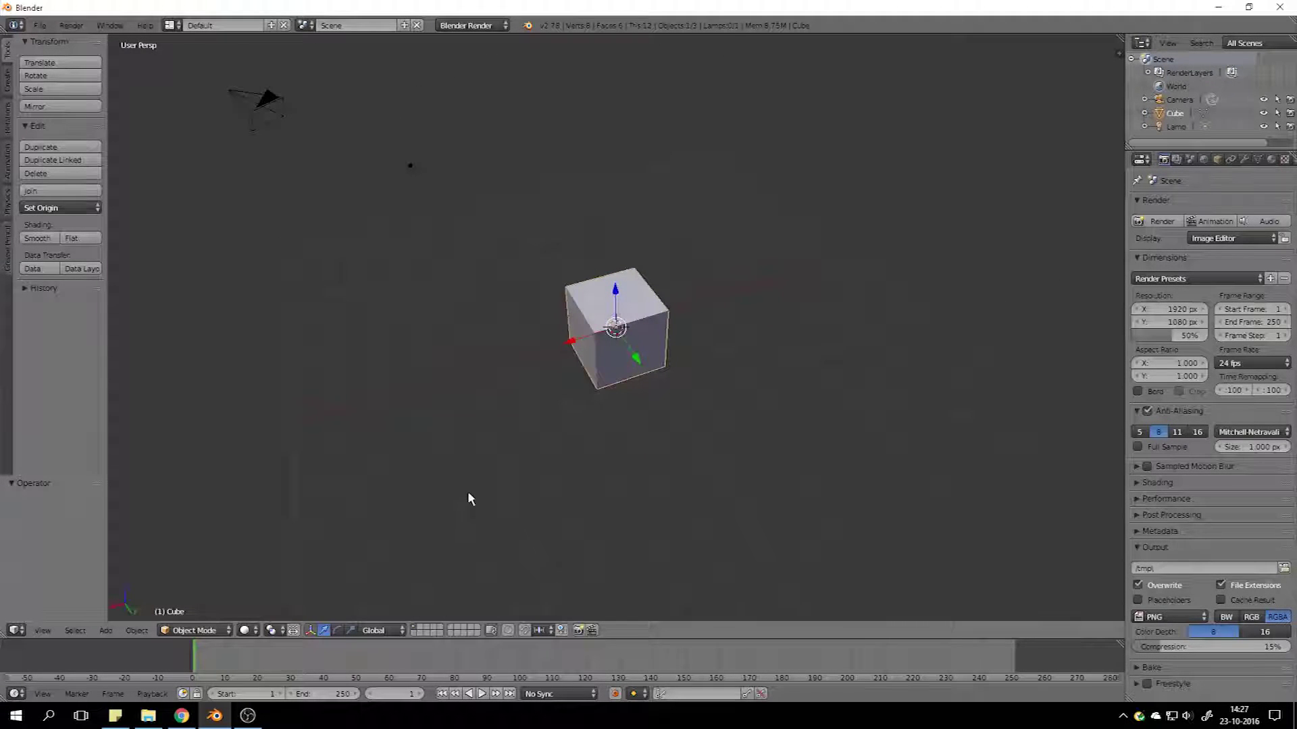
scroll(641, 432, up, 6)
scroll(639, 436, down, 2)
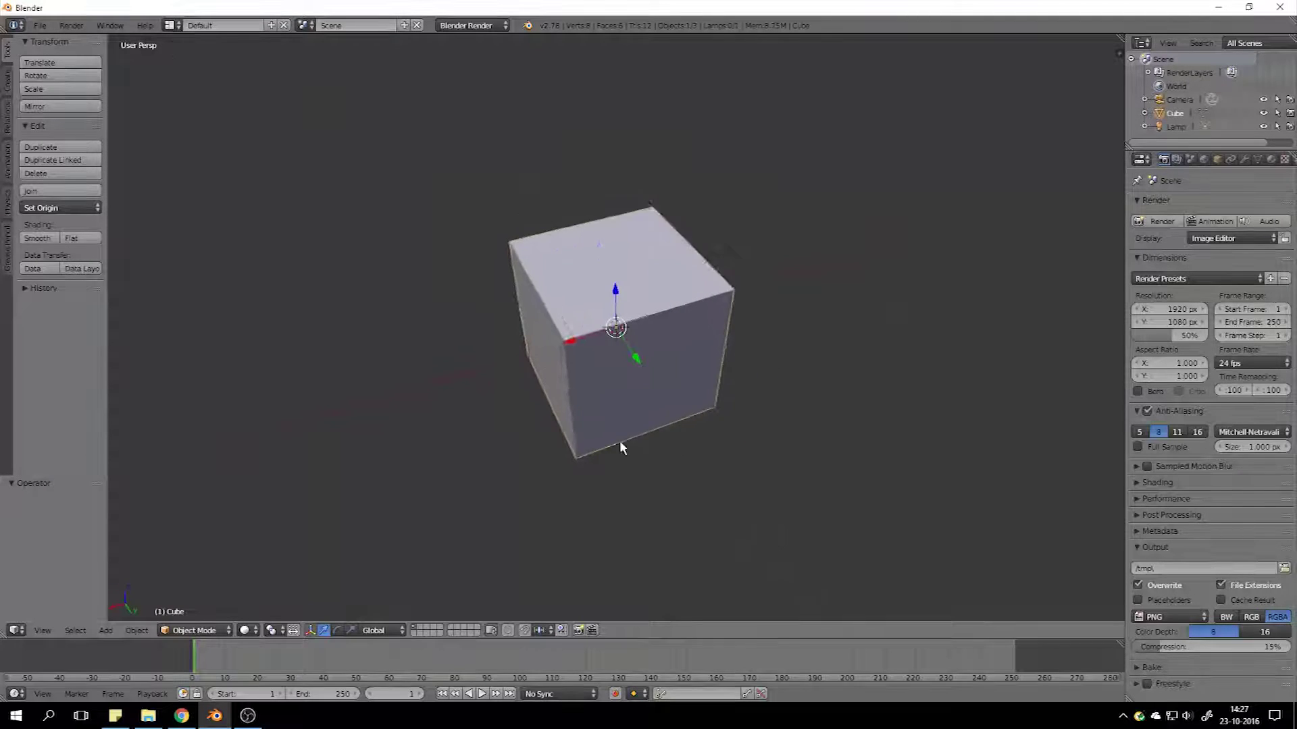
middle_drag(620, 446, 457, 524)
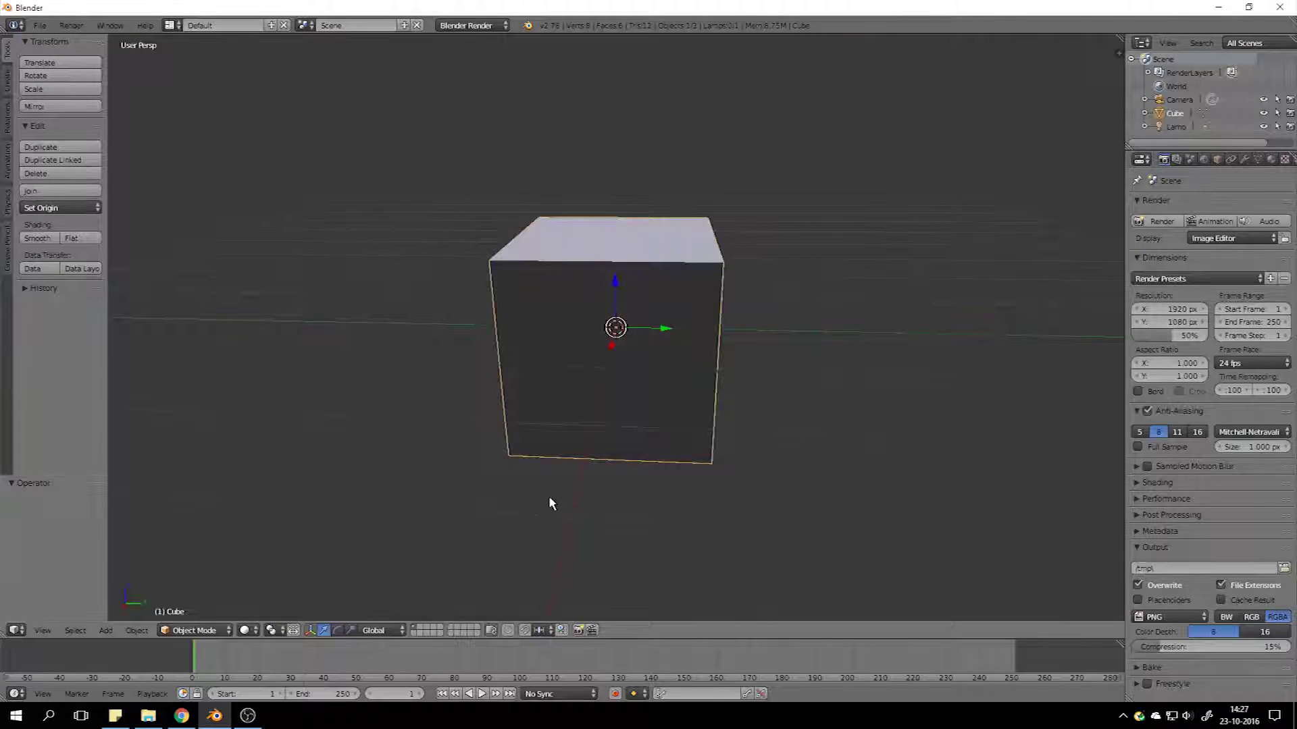
middle_drag(865, 399, 835, 368)
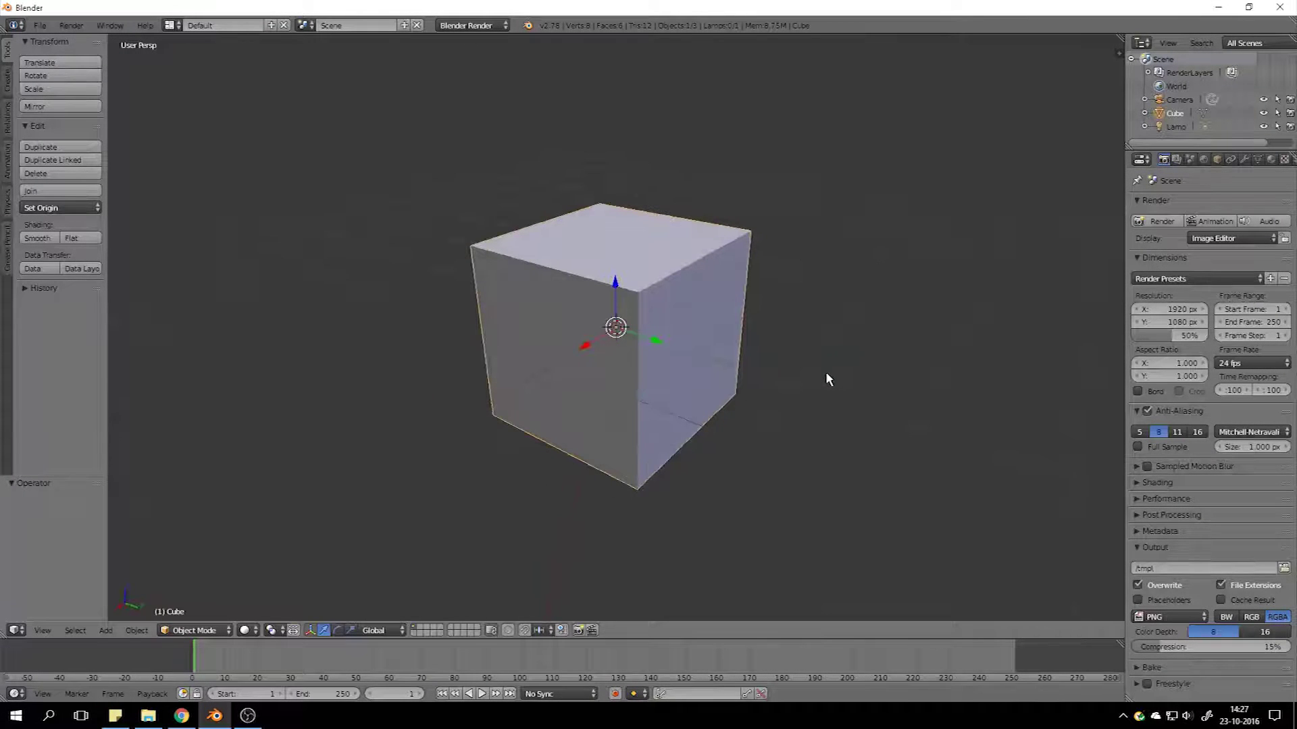
middle_drag(797, 367, 720, 365)
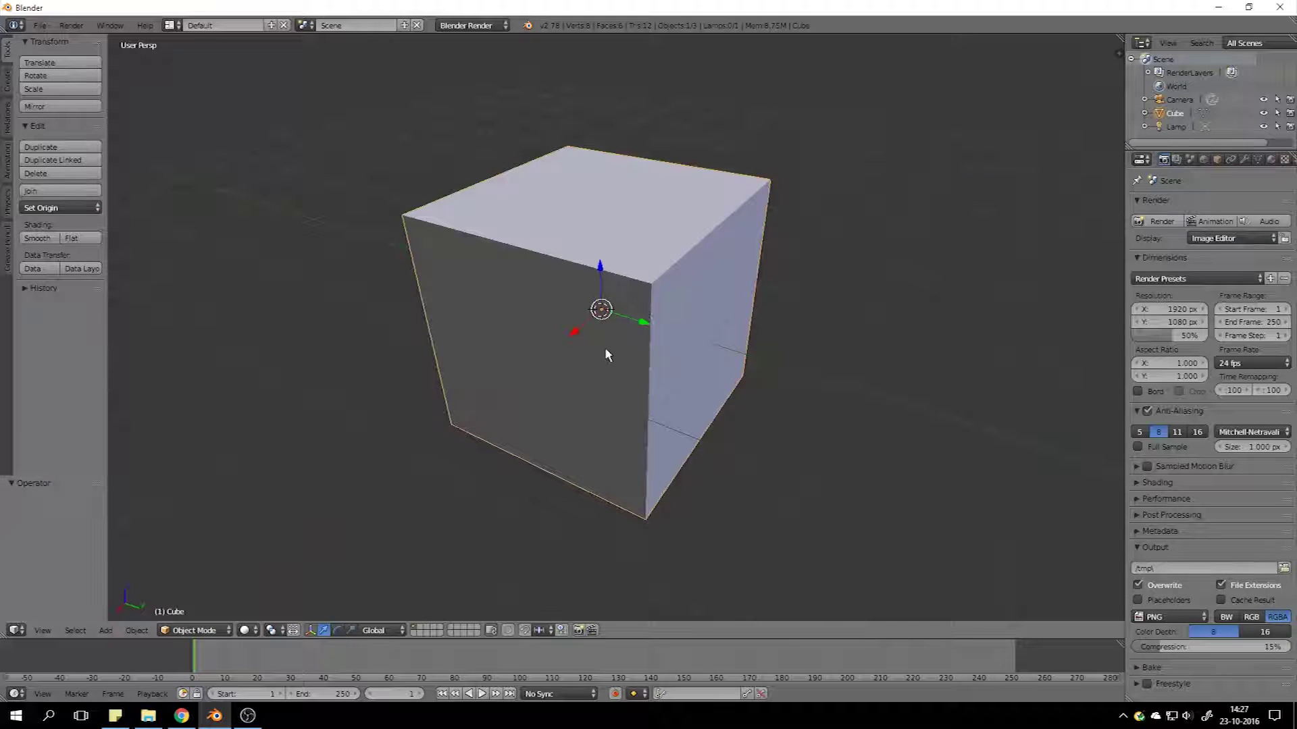
drag(574, 331, 723, 283)
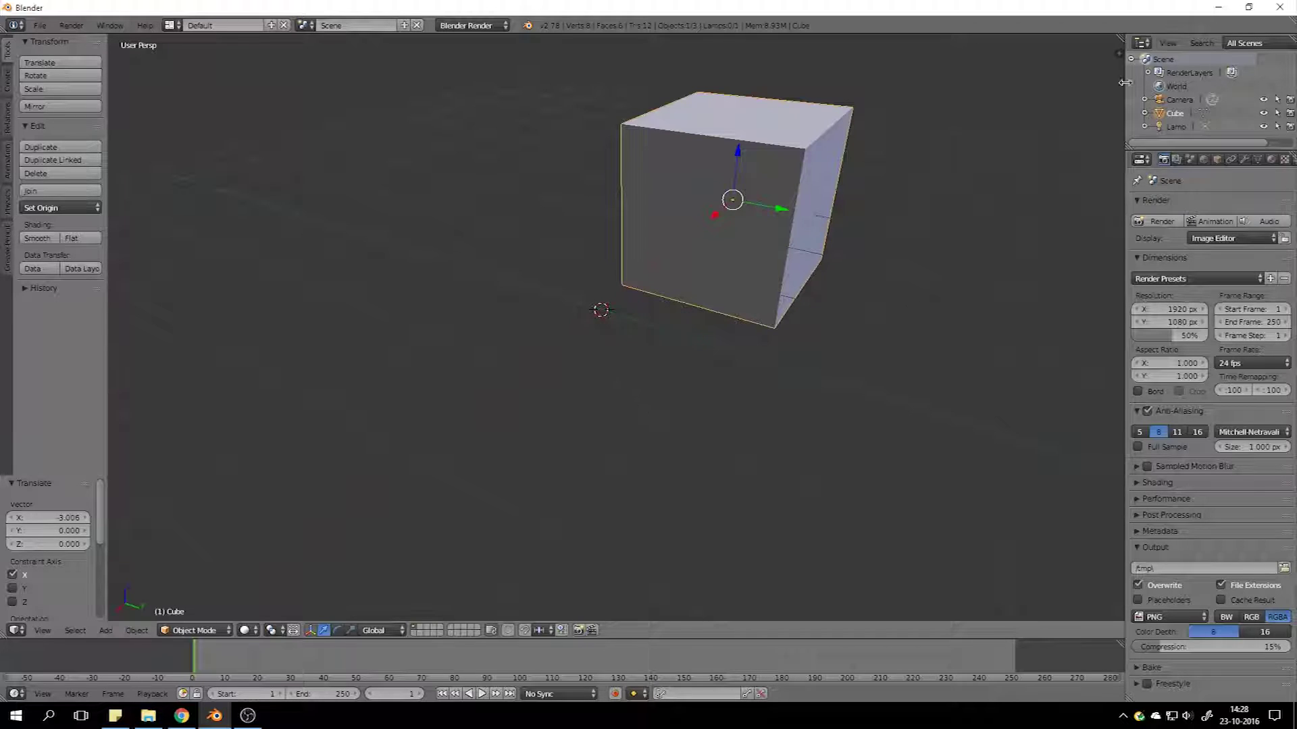
- Show the 3D view properties with the 3D cursor location and place the 3D cursor beside the cube at about X -1.31, Y 1.72, Z 0.74
click(1119, 53)
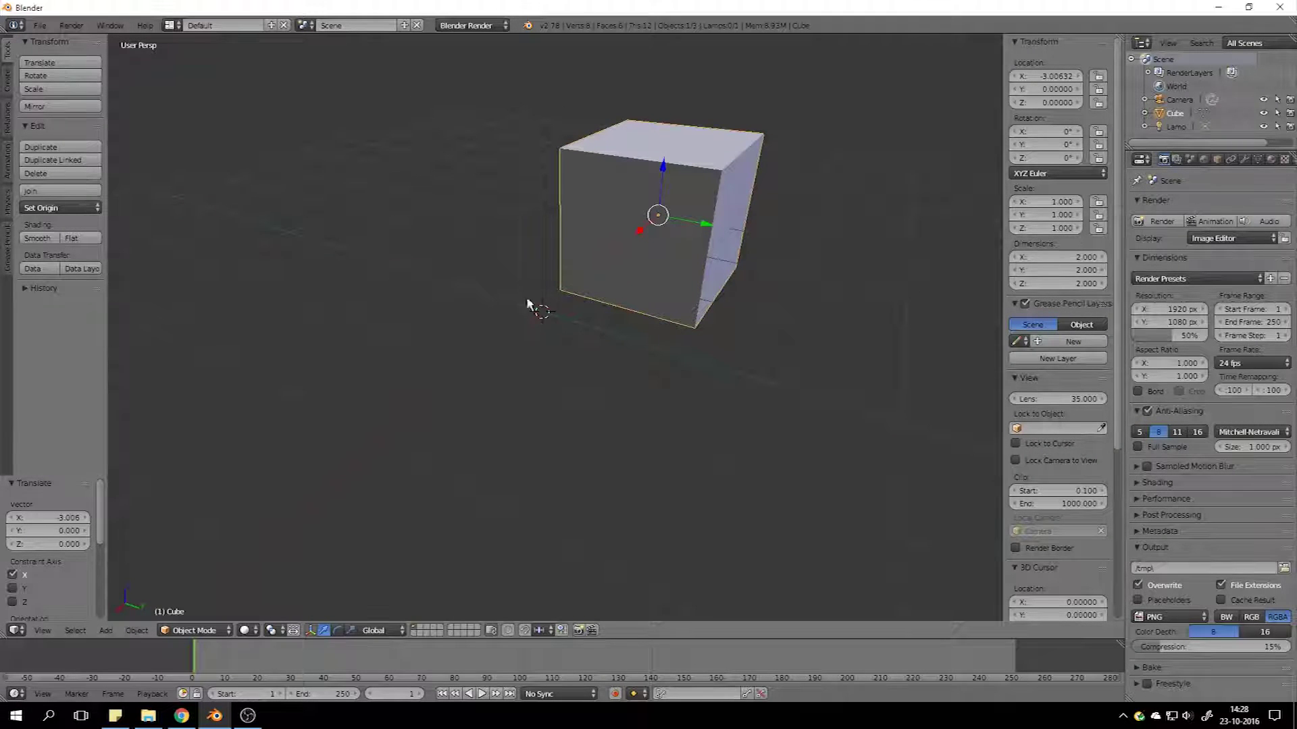
scroll(1048, 411, down, 6)
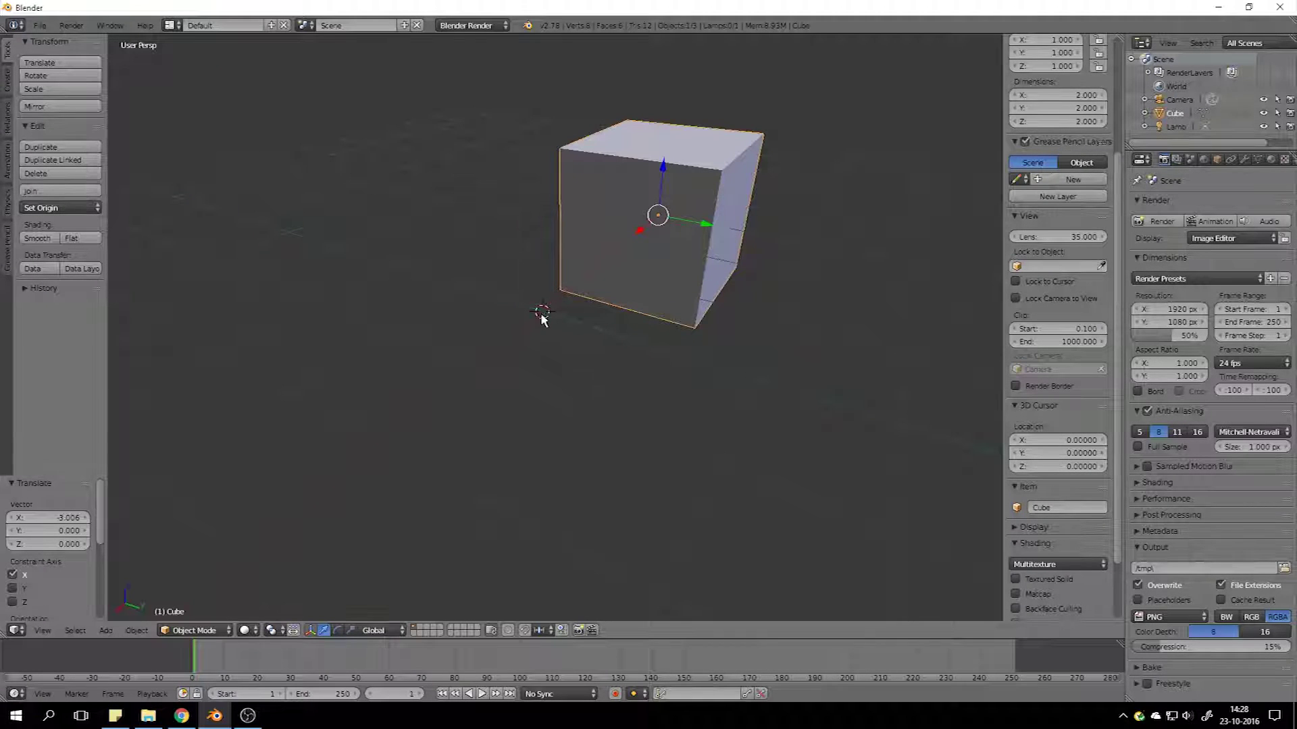
scroll(544, 318, down, 5)
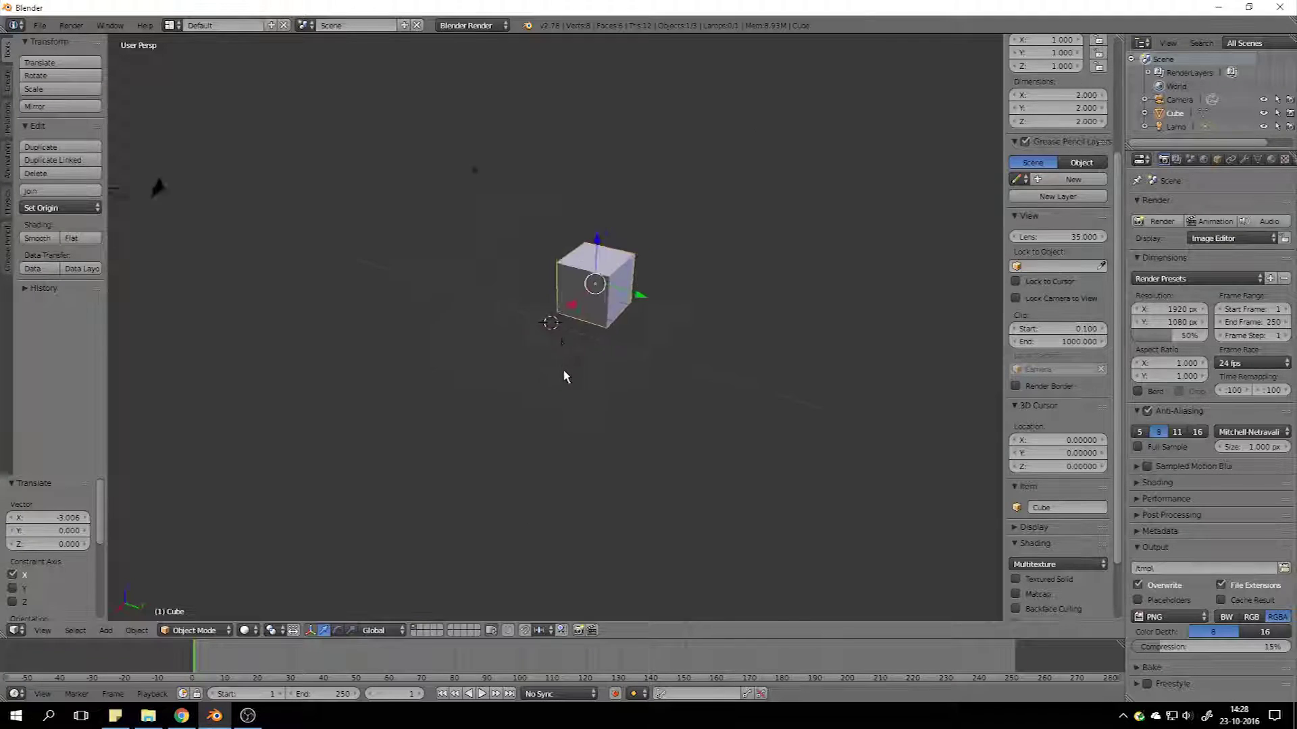
scroll(563, 370, up, 1)
middle_drag(693, 323, 716, 340)
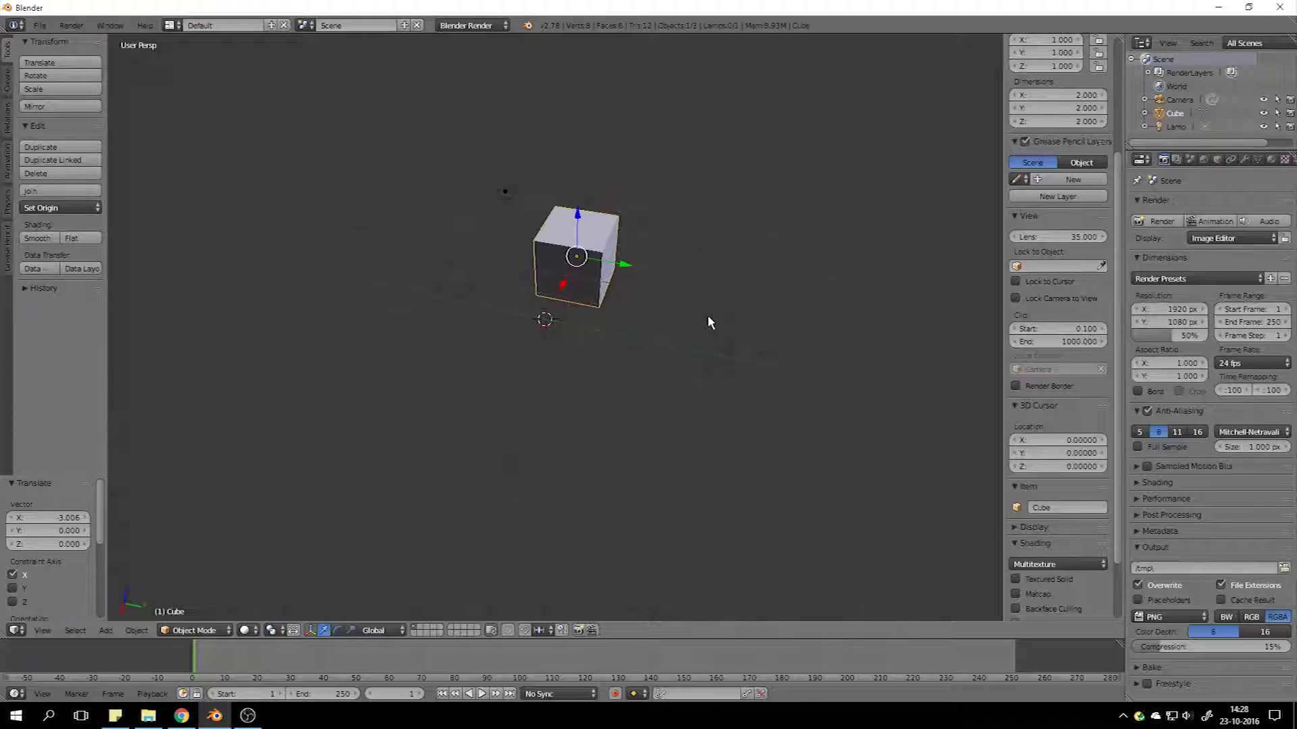
click(616, 281)
- Move the cube about 1.21 units up along Z, about 0.04 back down, and about -1.54 along X
middle_drag(690, 332, 650, 320)
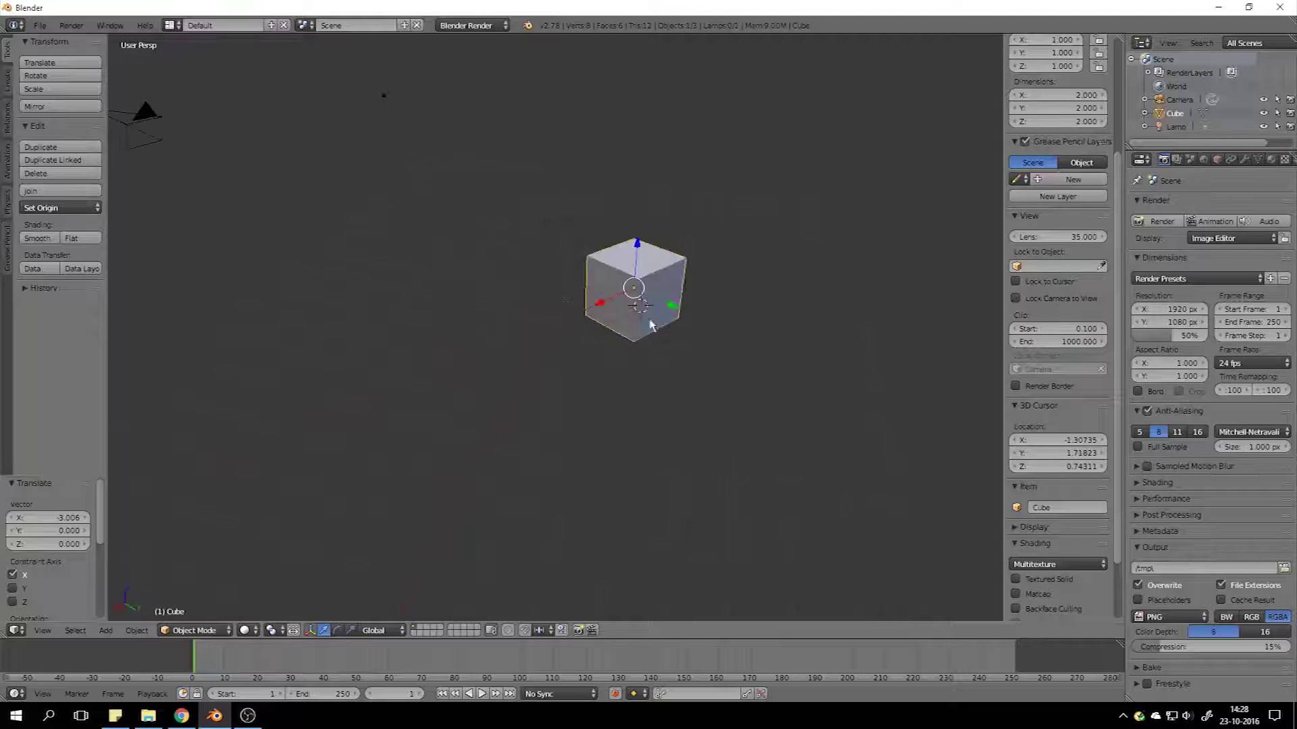
drag(639, 240, 640, 203)
middle_drag(654, 275, 615, 273)
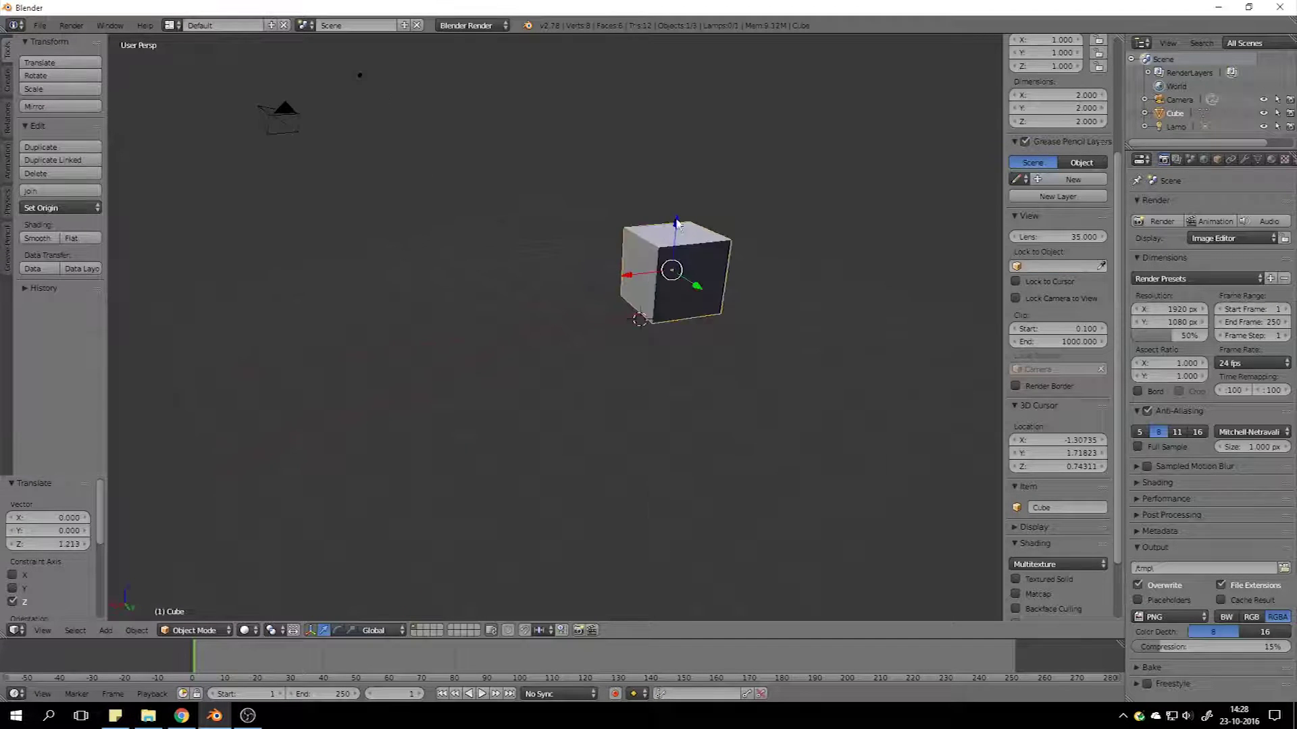
drag(677, 223, 668, 247)
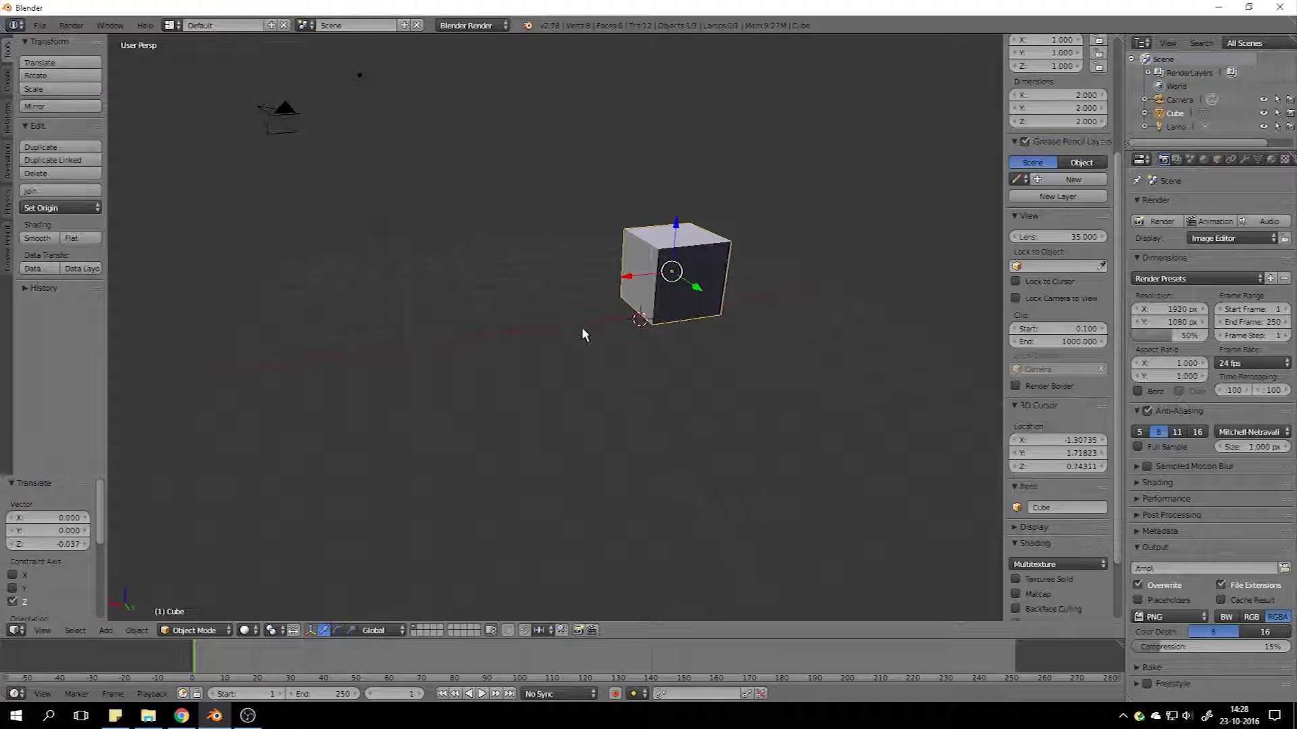
shift+middle_drag(622, 269, 562, 290)
scroll(546, 307, up, 2)
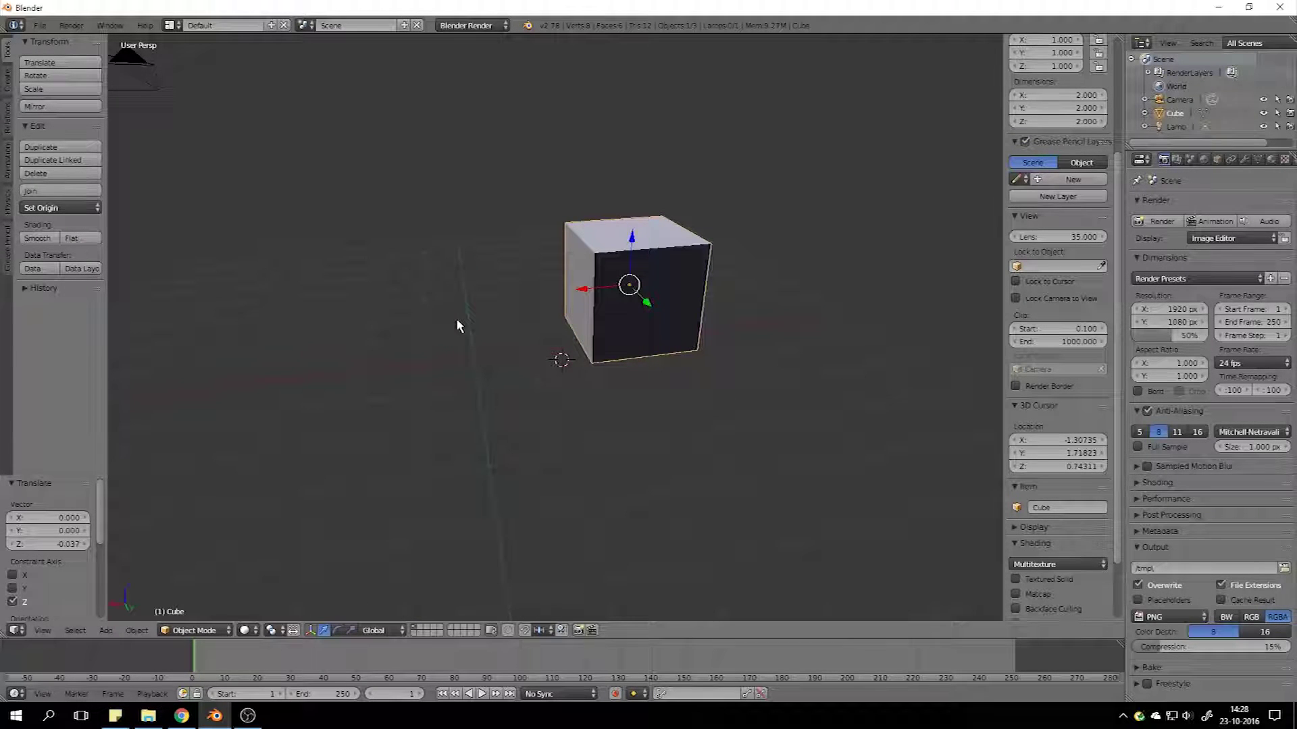
middle_drag(513, 415, 559, 458)
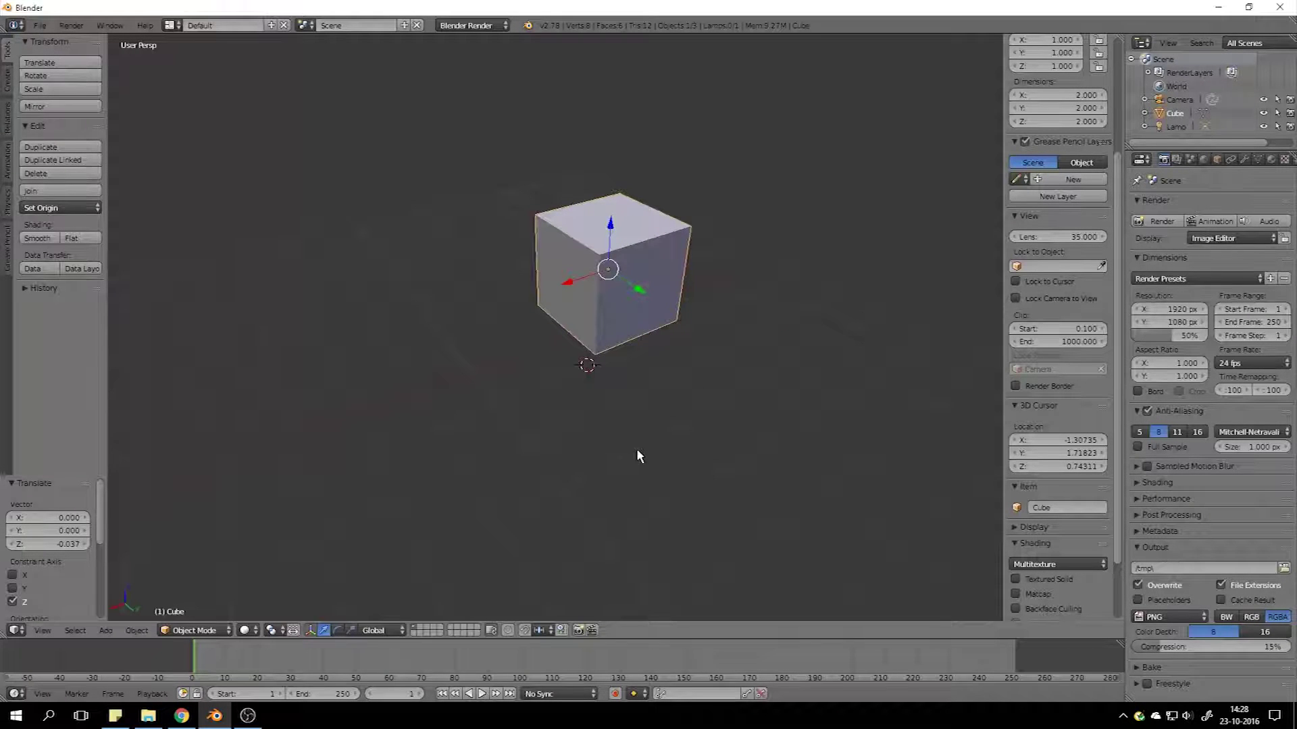
drag(573, 284, 628, 314)
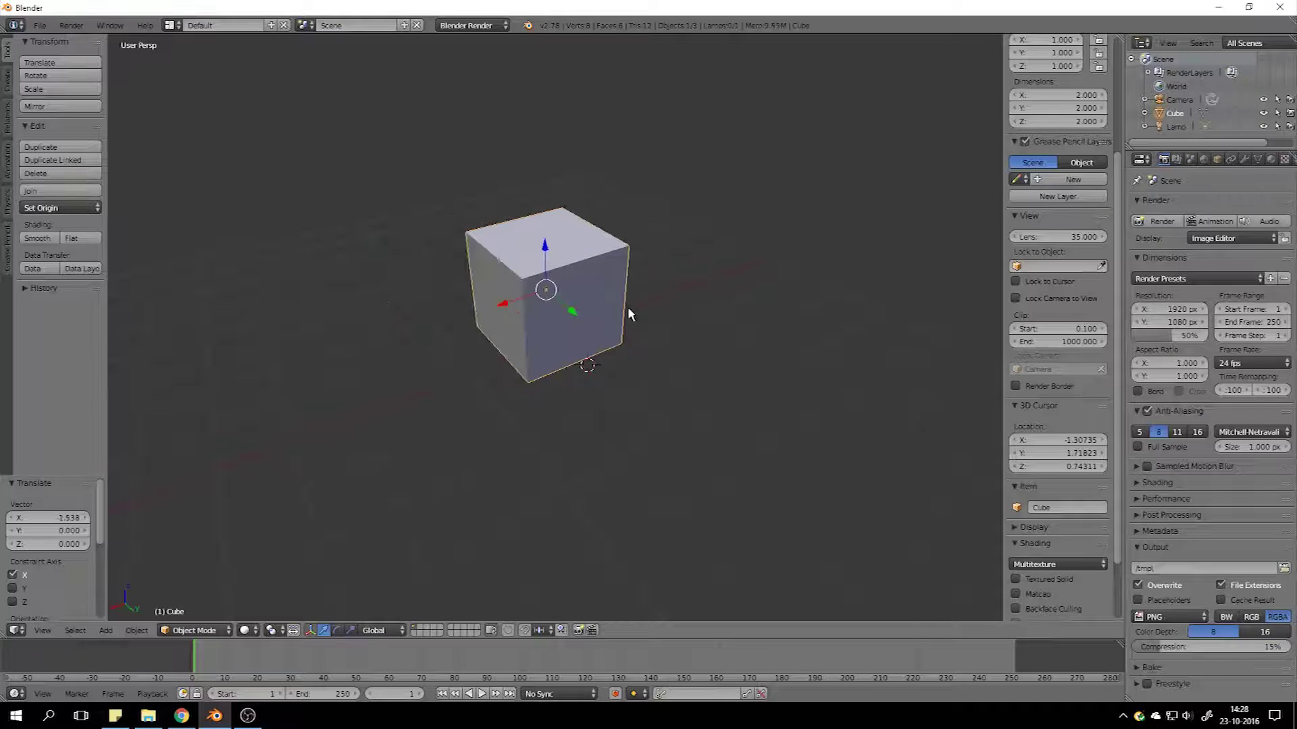
- Try rotating the cube with the rotate manipulator, undo it, and return to the translate manipulator with the cube's rotation cleared
click(337, 631)
drag(524, 262, 458, 332)
click(351, 630)
key(ctrl+z)
click(324, 630)
key(alt+r)
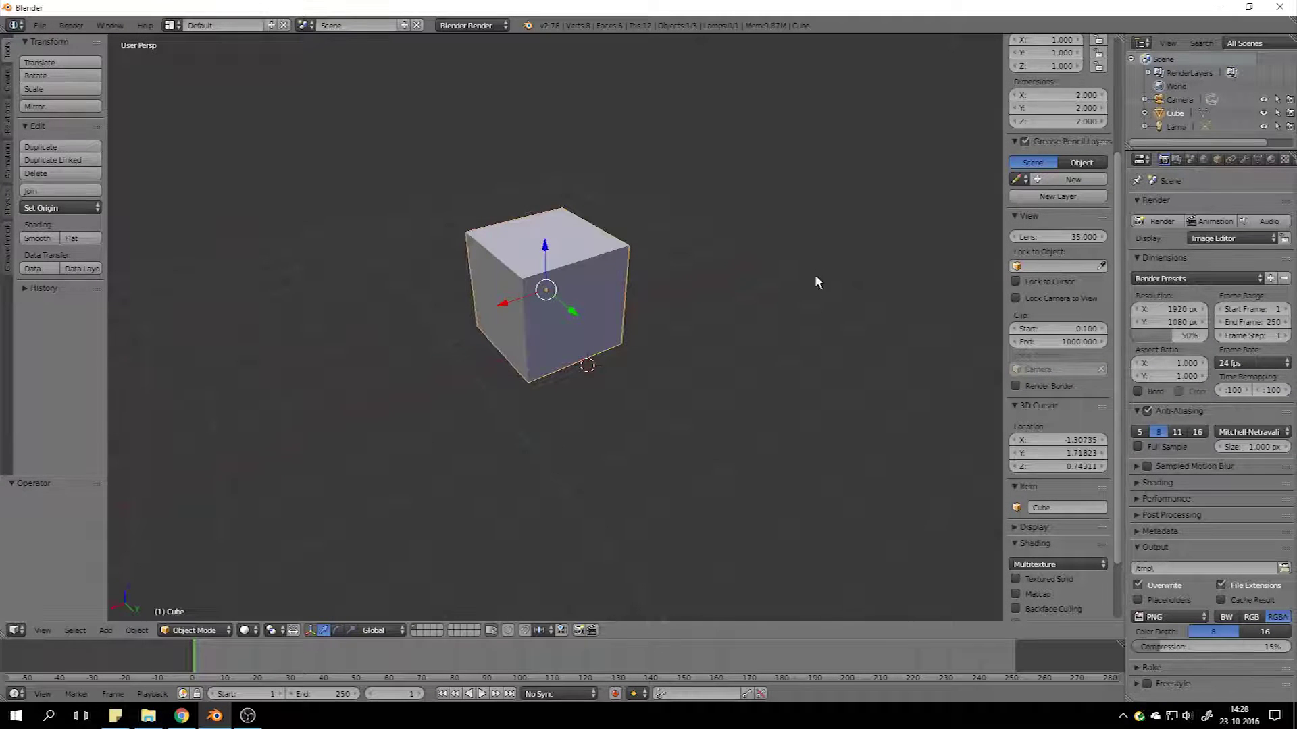
- Undo the cube's earlier moves to put it back at its original position
key(ctrl+z)
key(ctrl+z)
key(ctrl+z)
key(ctrl+z)
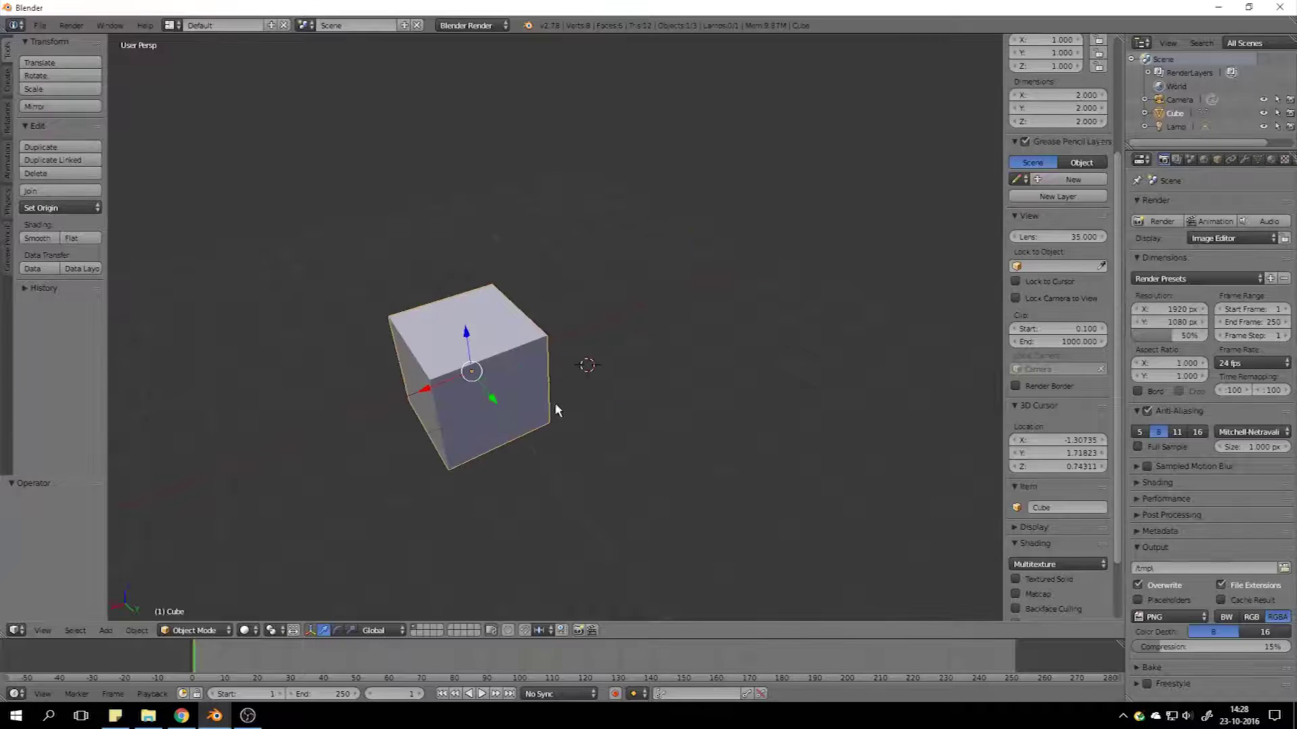
- Add a UV sphere mesh at the 3D cursor beside the cube
mouse_move(556, 386)
shift+middle_down()
mouse_move(708, 363)
mouse_move(552, 364)
shift+middle_up()
scroll(668, 358, up, 4)
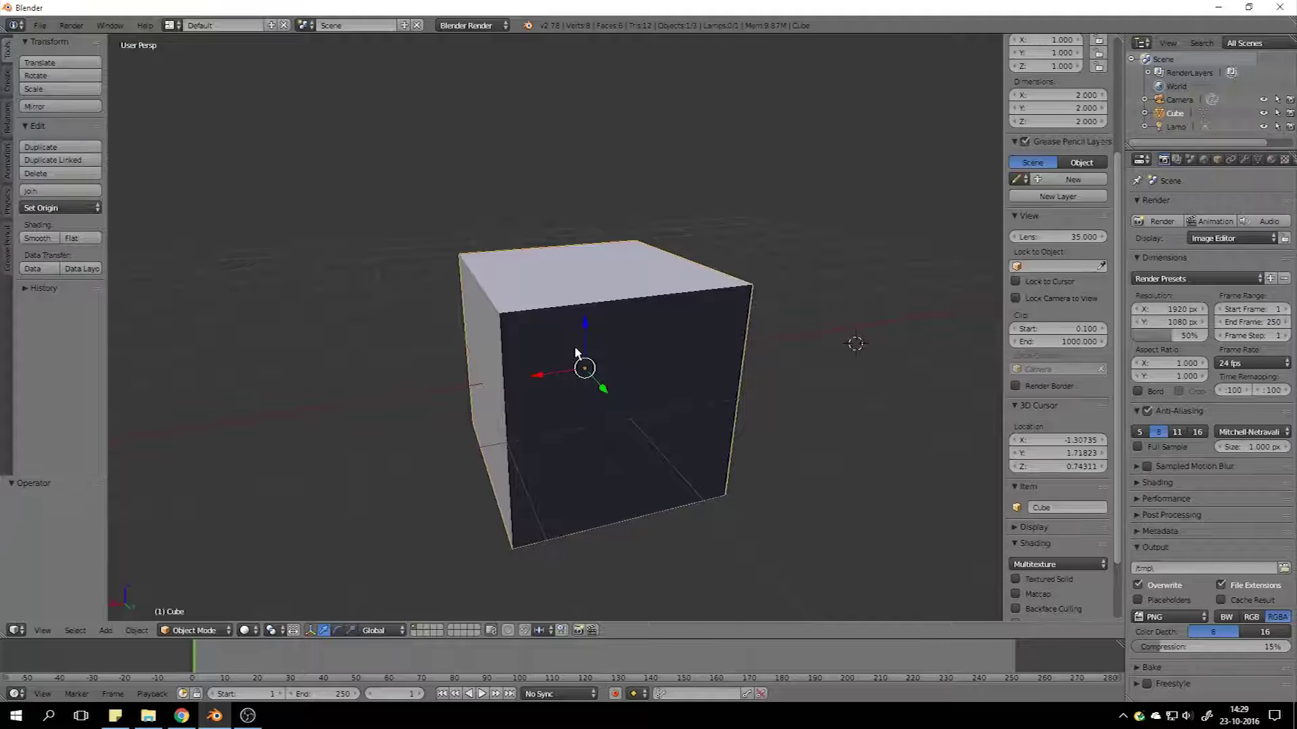
key(shift+a)
mouse_move(578, 351)
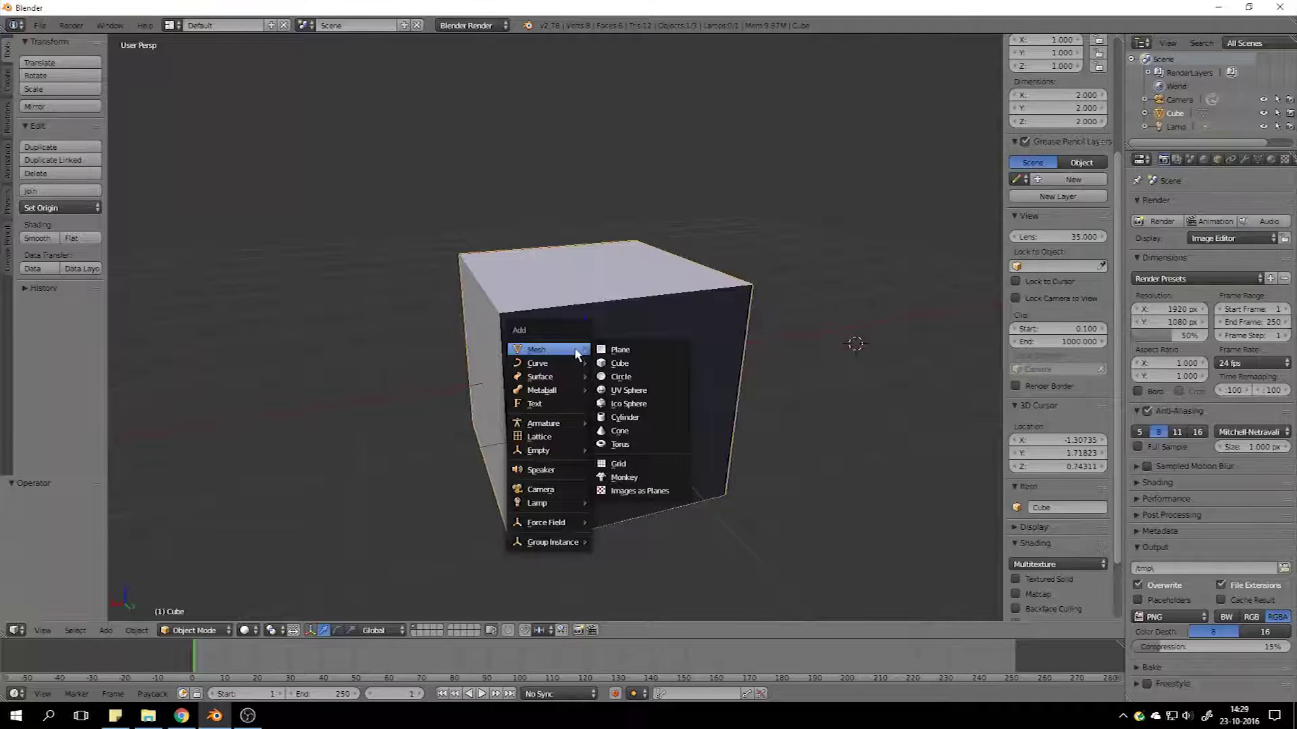
mouse_move(568, 376)
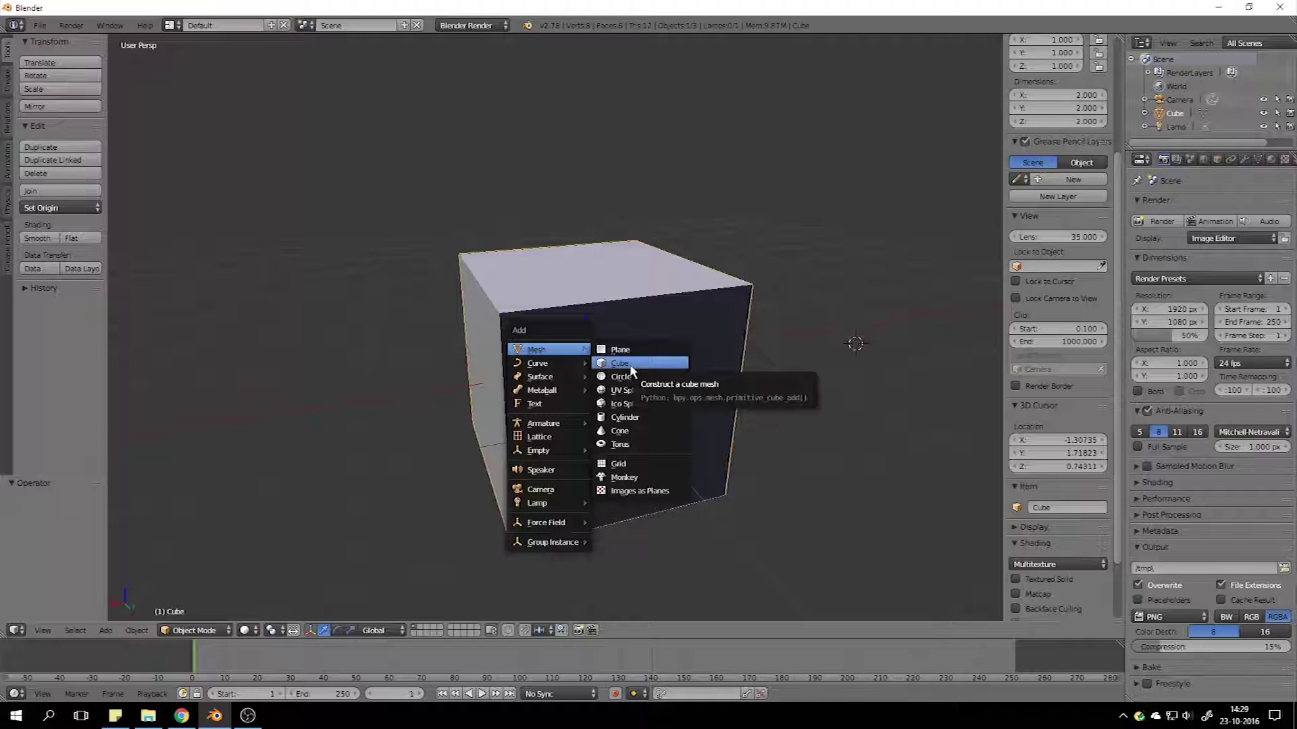
click(635, 390)
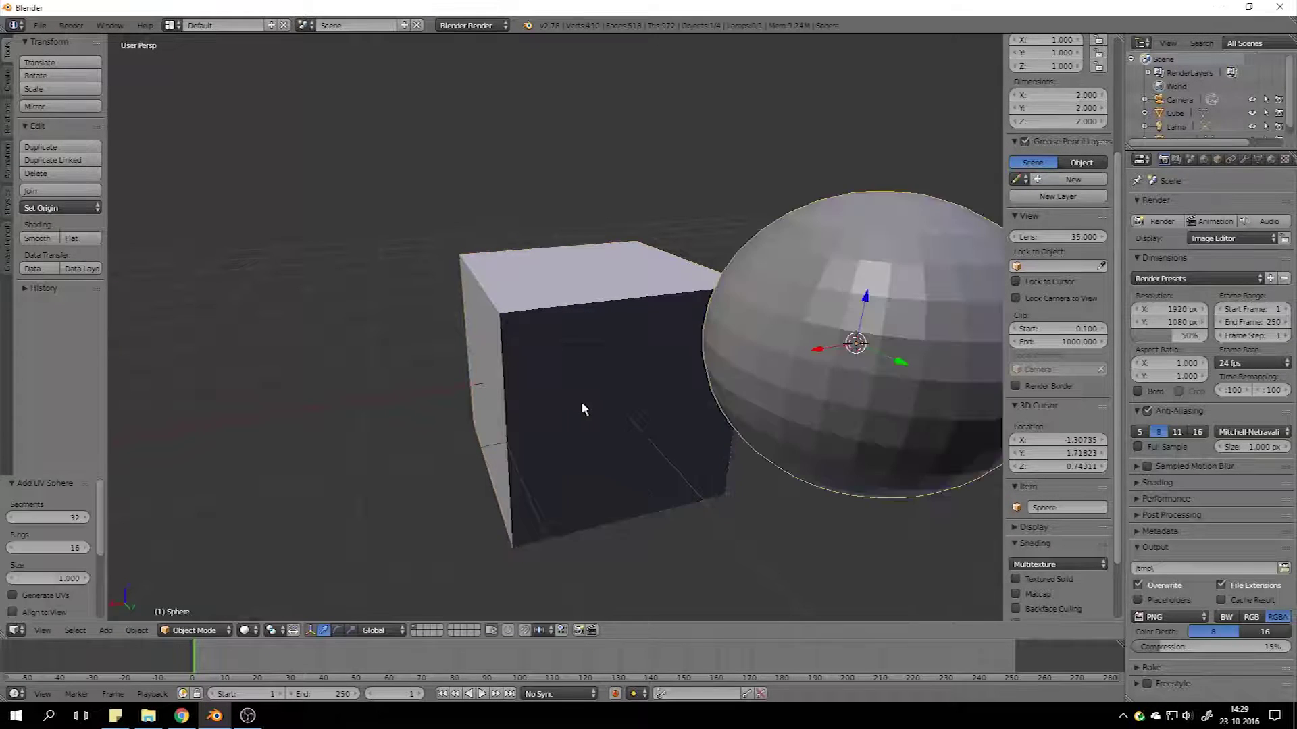
- Reset the 3D cursor's X, Y and Z location to 0
scroll(581, 401, down, 3)
scroll(746, 341, up, 3)
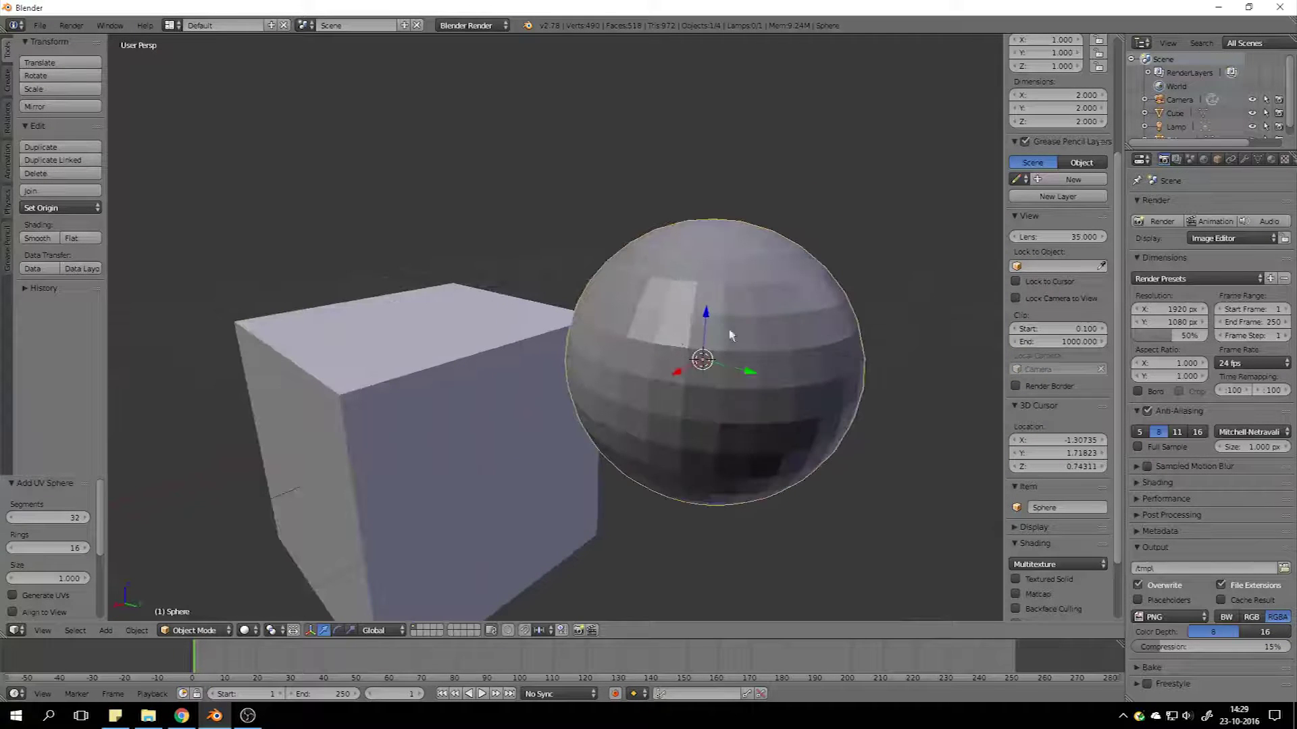
middle_drag(711, 283, 663, 366)
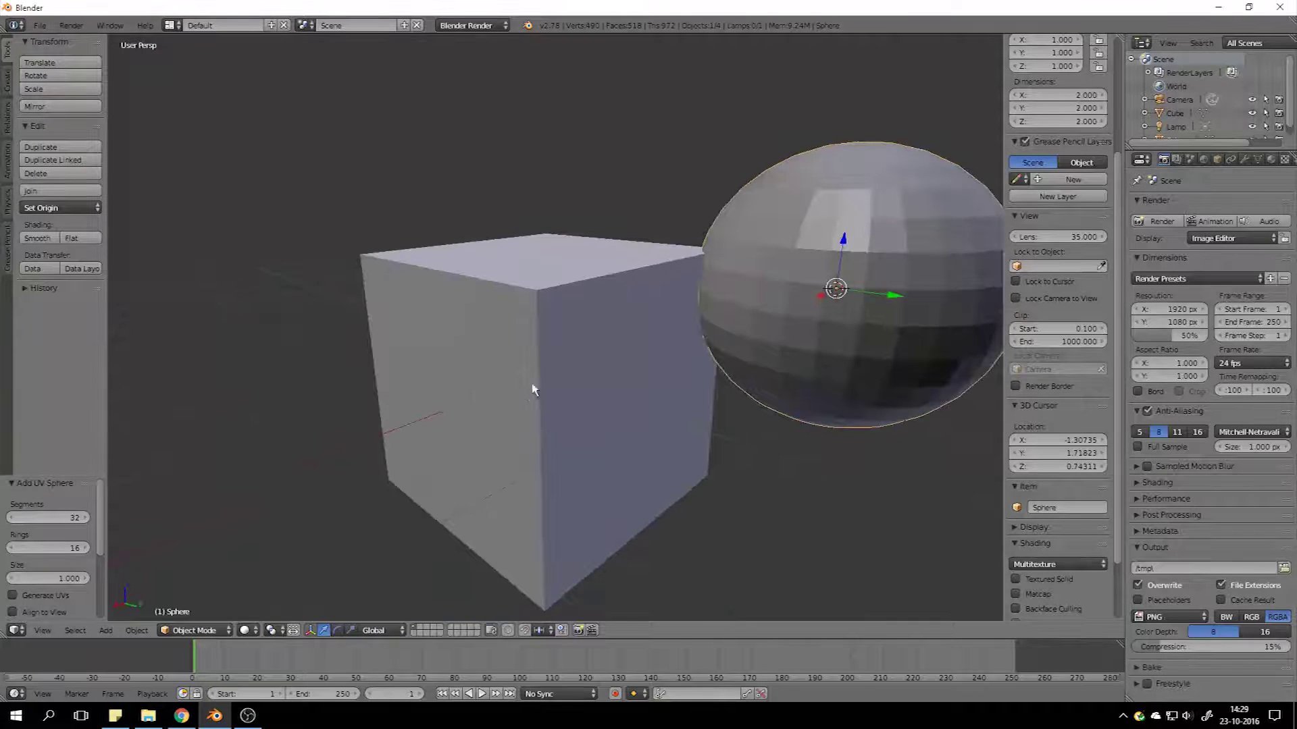
middle_drag(507, 405, 758, 324)
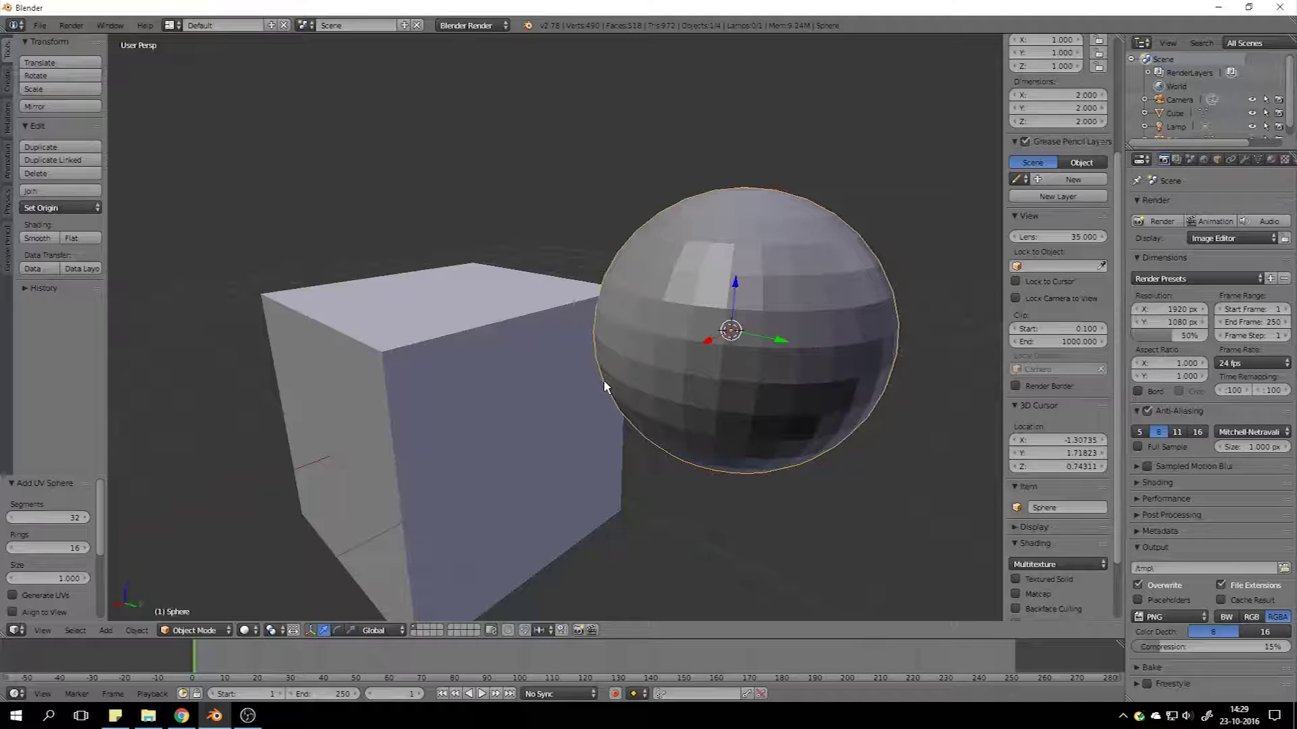
drag(1057, 466, 1057, 440)
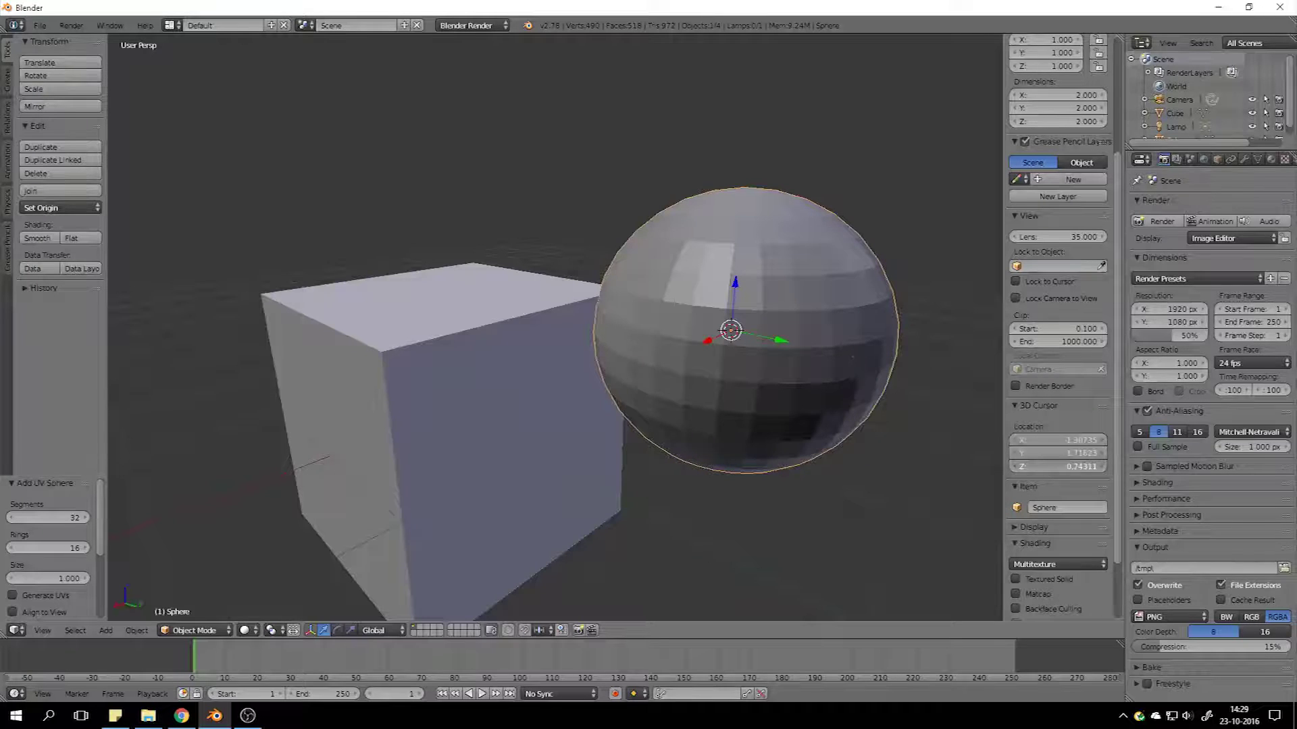
text(0)
key(Return)
- Add a second UV sphere mesh at the scene origin, inside the cube
shift+middle_drag(383, 409, 503, 403)
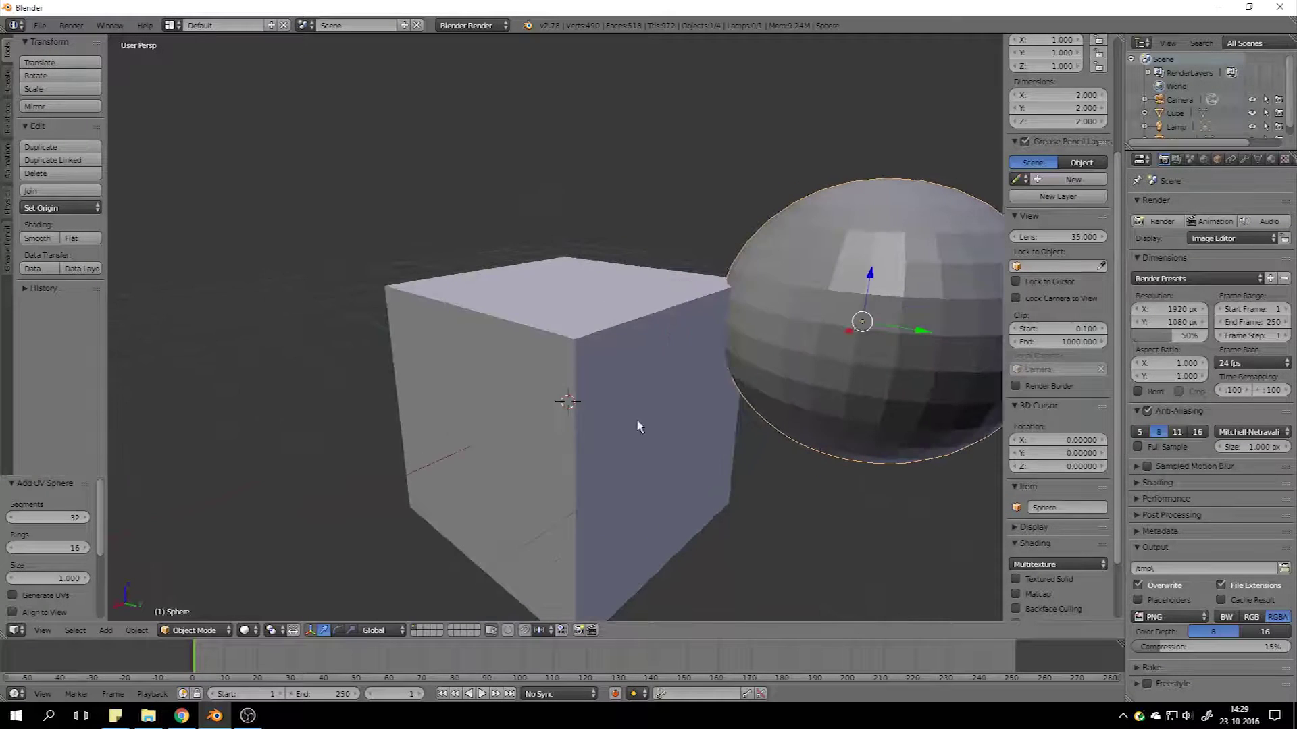
middle_drag(637, 425, 634, 446)
key(shift+a)
mouse_move(523, 365)
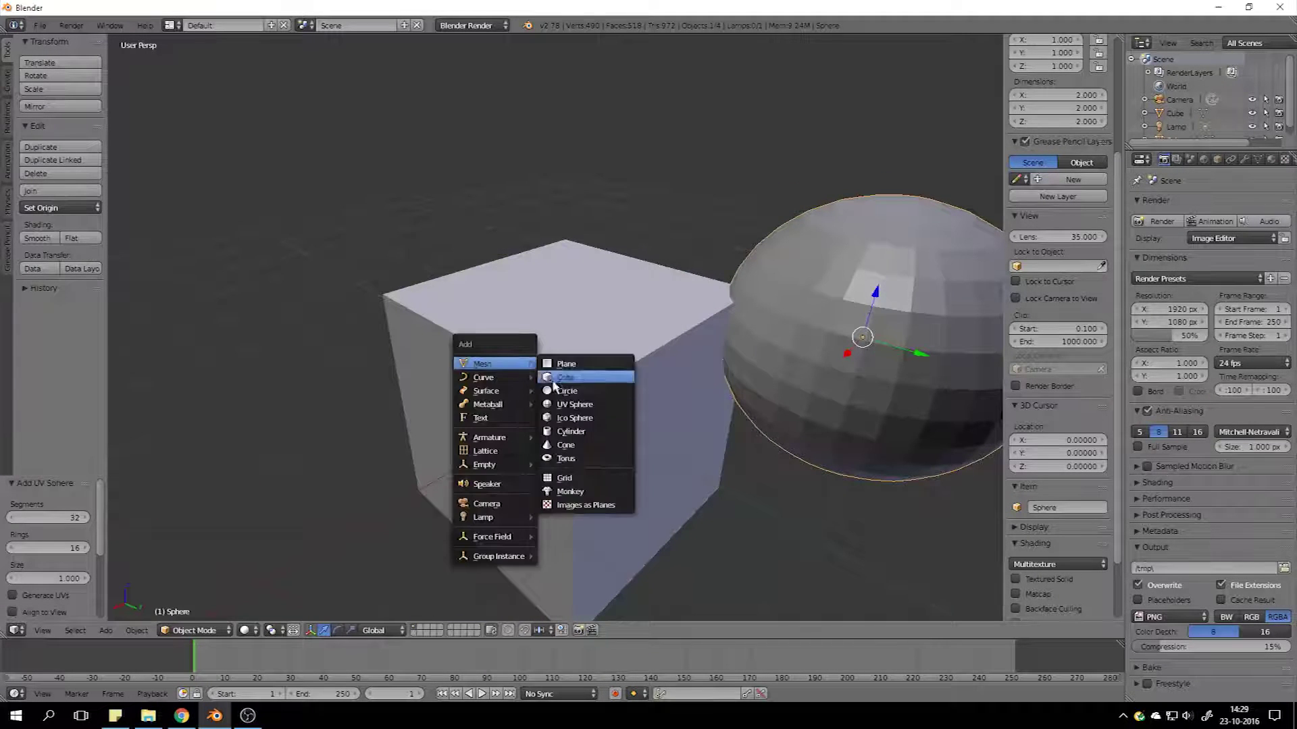
click(581, 405)
- Delete the cube that encloses the new sphere
middle_drag(614, 360, 668, 359)
right_click(669, 359)
key(x)
click(594, 386)
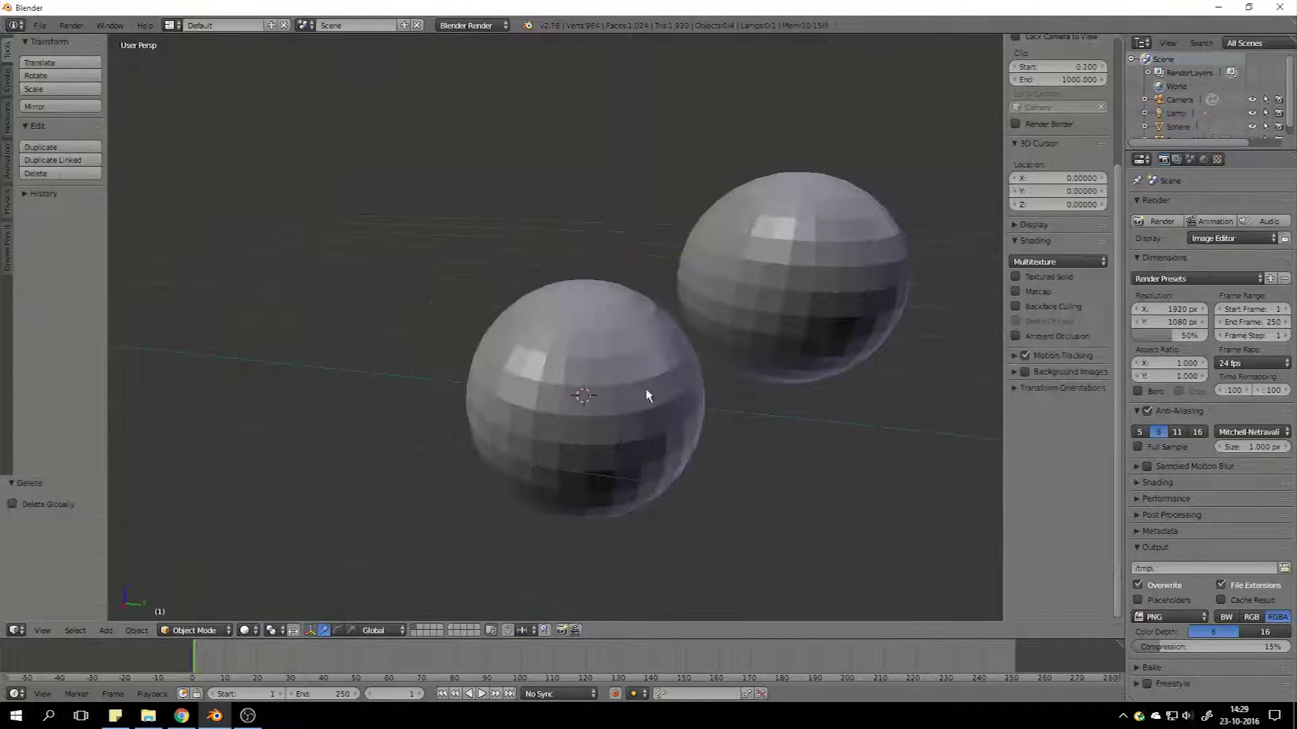
- Select the sphere at the origin and the other sphere in turn to compare their location values
right_click(643, 446)
middle_drag(643, 446, 1033, 232)
scroll(1034, 232, up, 5)
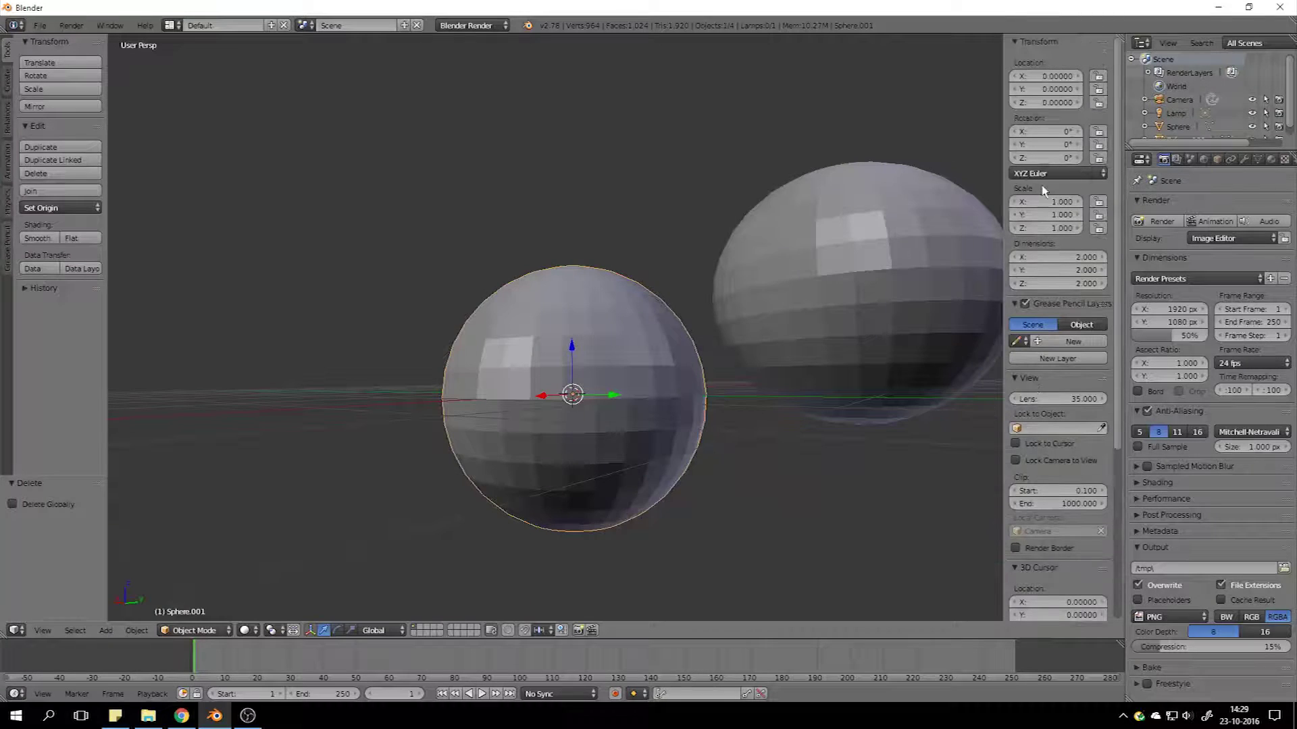
right_click(844, 297)
middle_drag(843, 297, 789, 343)
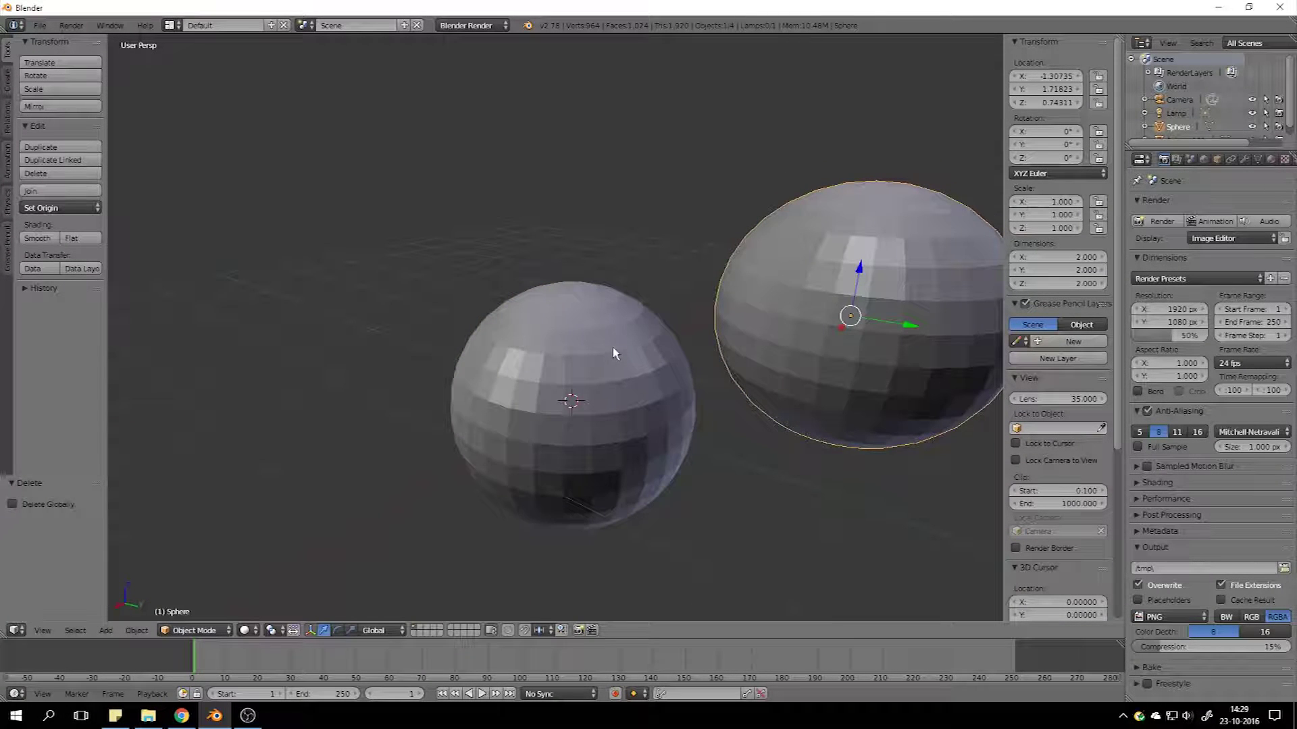
scroll(443, 285, down, 6)
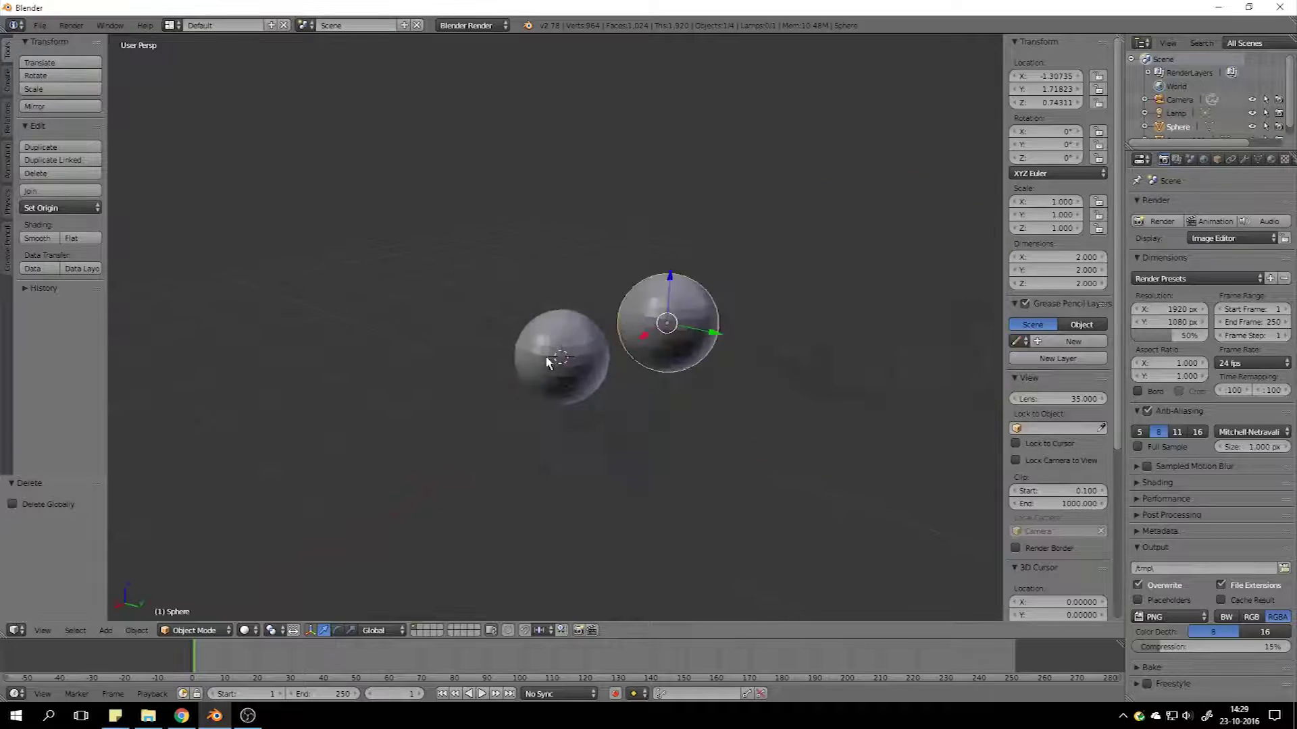
- Move the sphere at the scene origin within the XY plane to about X -6.88, Y -7.33
right_click(565, 353)
key(g)
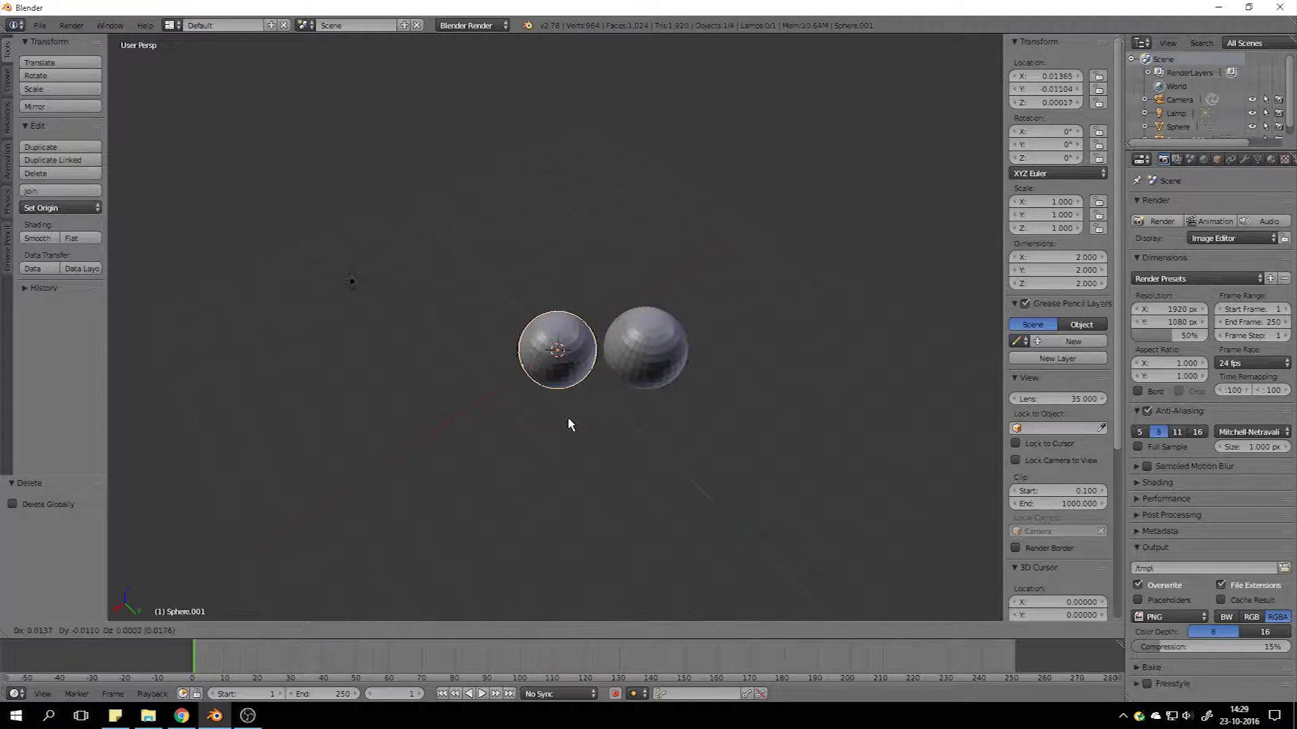
key(shift+z)
click(591, 102)
middle_drag(436, 427, 481, 230)
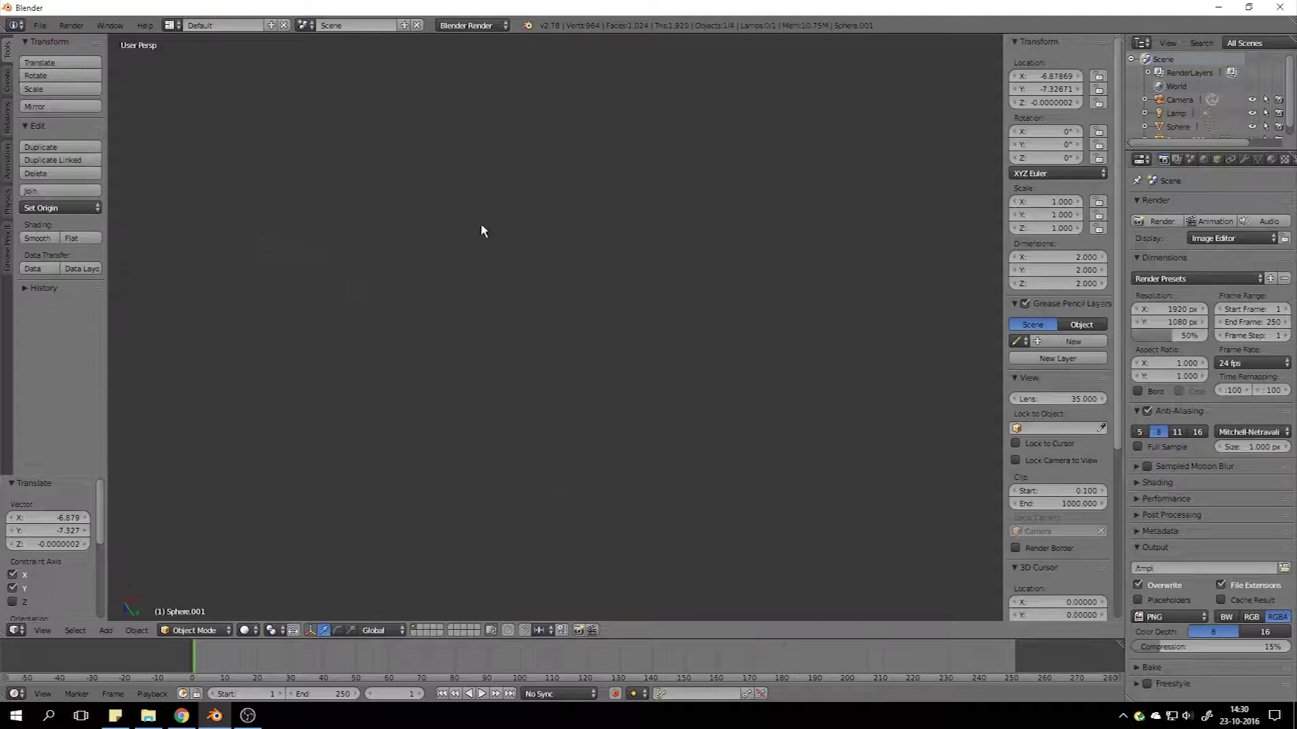
- Centre the view on the moved sphere and inspect it from several angles and distances
middle_drag(701, 473, 356, 492)
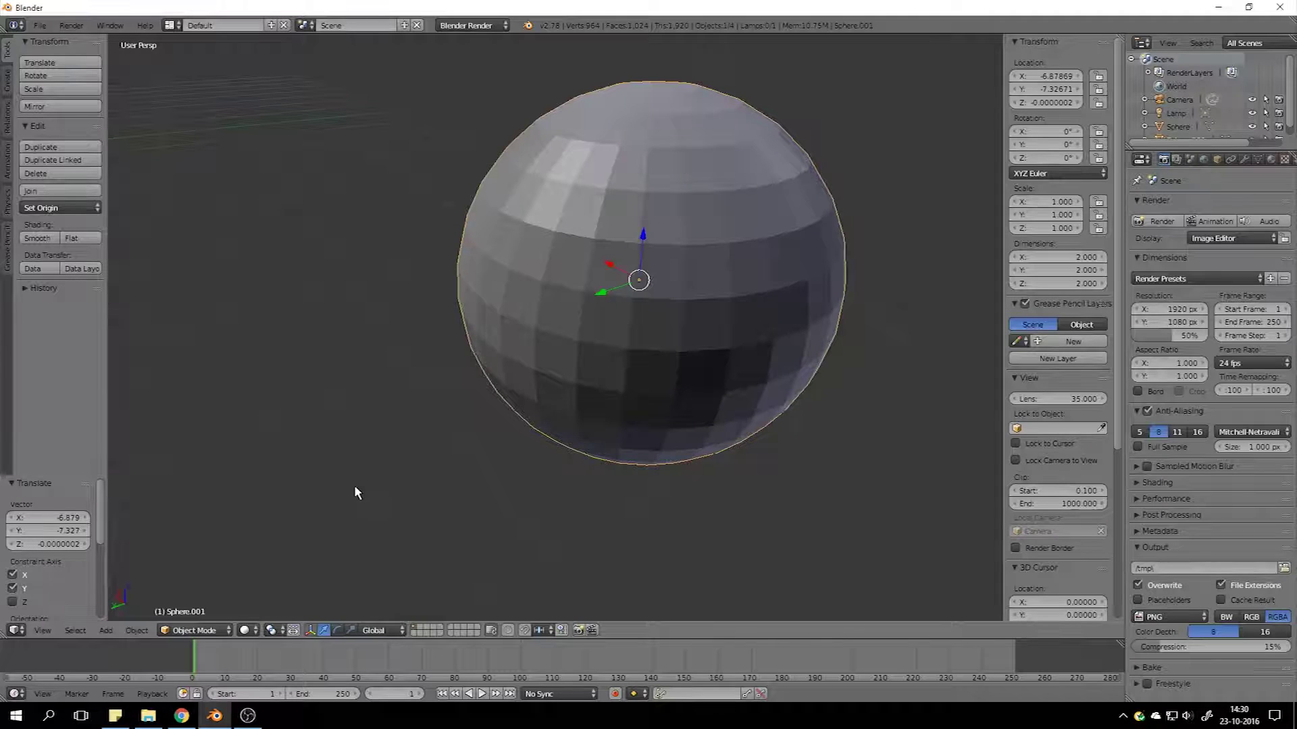
key(KP_Decimal)
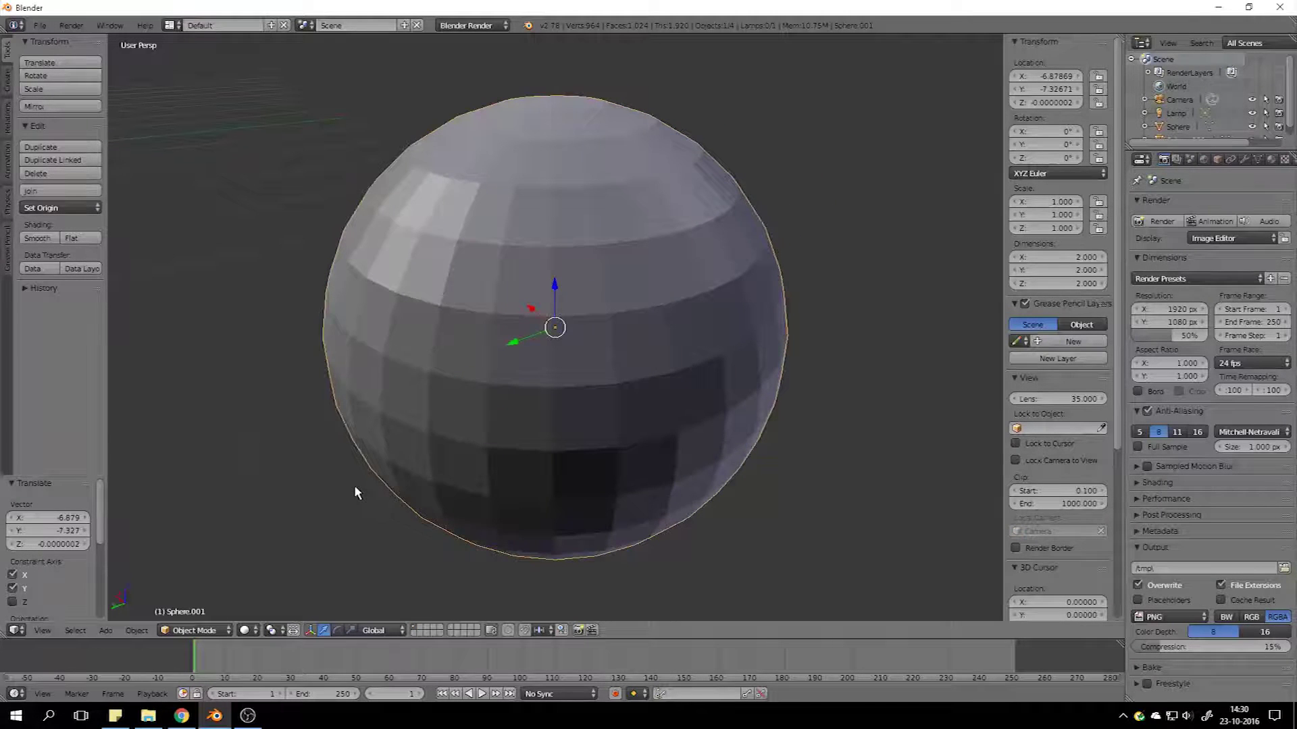
scroll(659, 239, down, 5)
middle_drag(659, 239, 601, 324)
scroll(585, 333, up, 5)
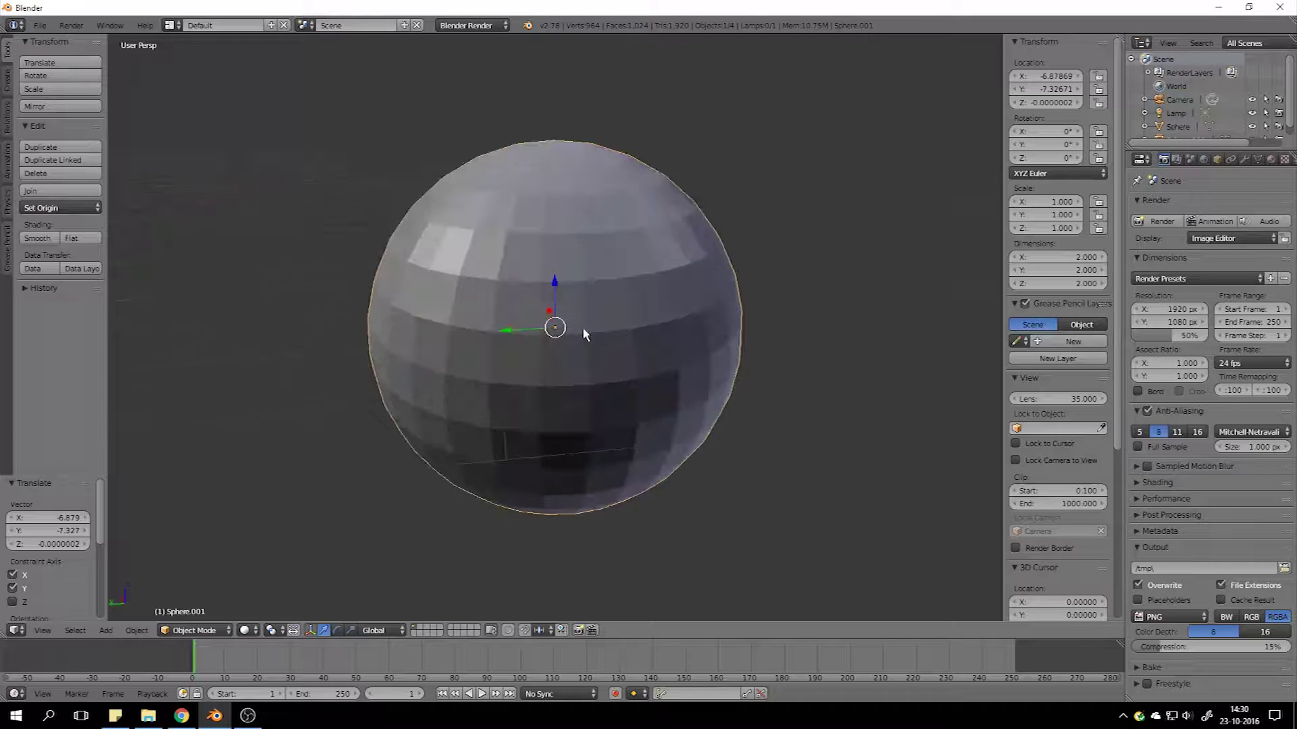
middle_drag(457, 311, 660, 301)
scroll(660, 302, up, 5)
scroll(655, 331, down, 11)
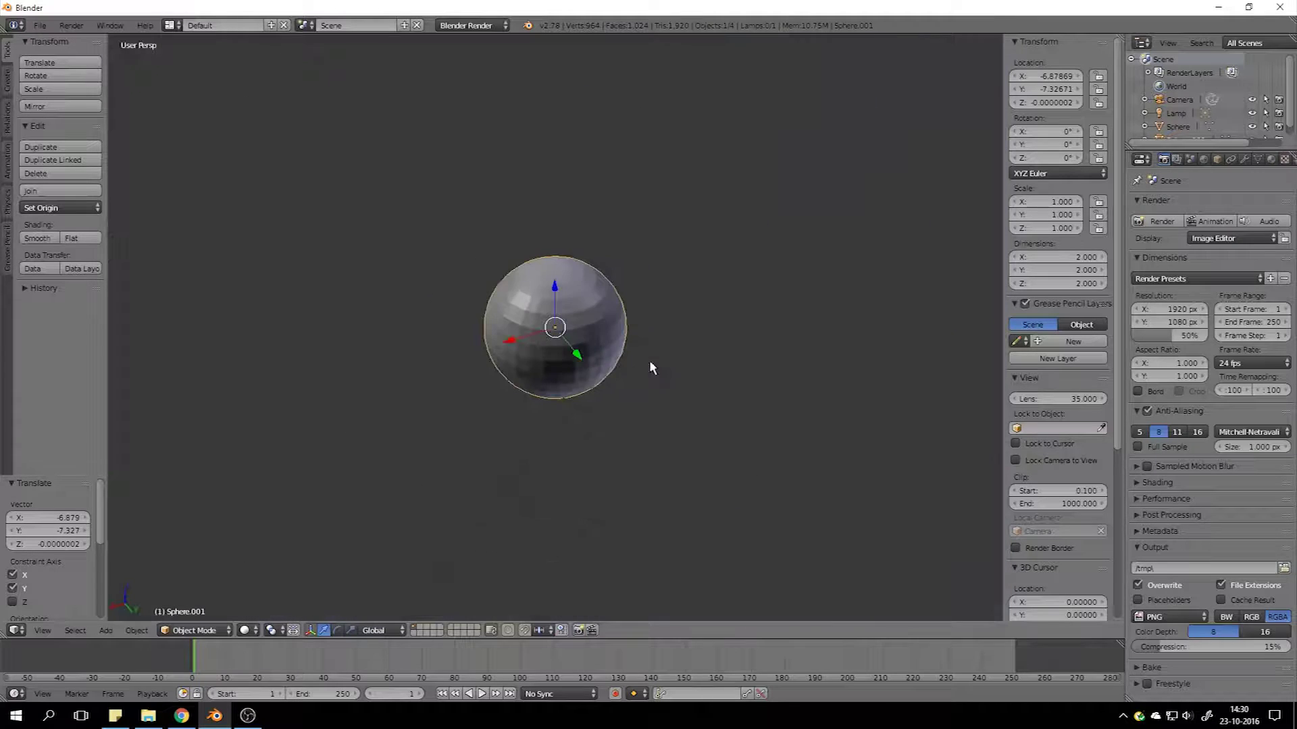
middle_drag(649, 359, 550, 376)
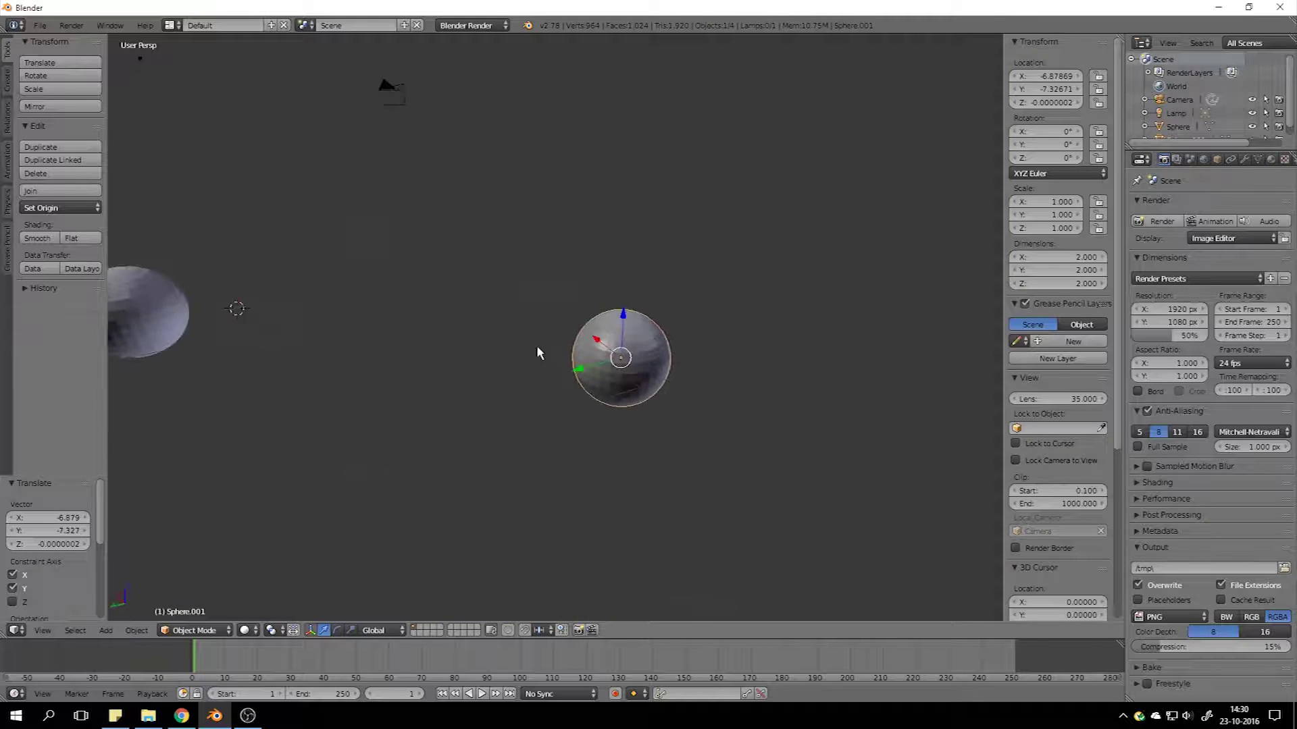
middle_drag(537, 353, 568, 371)
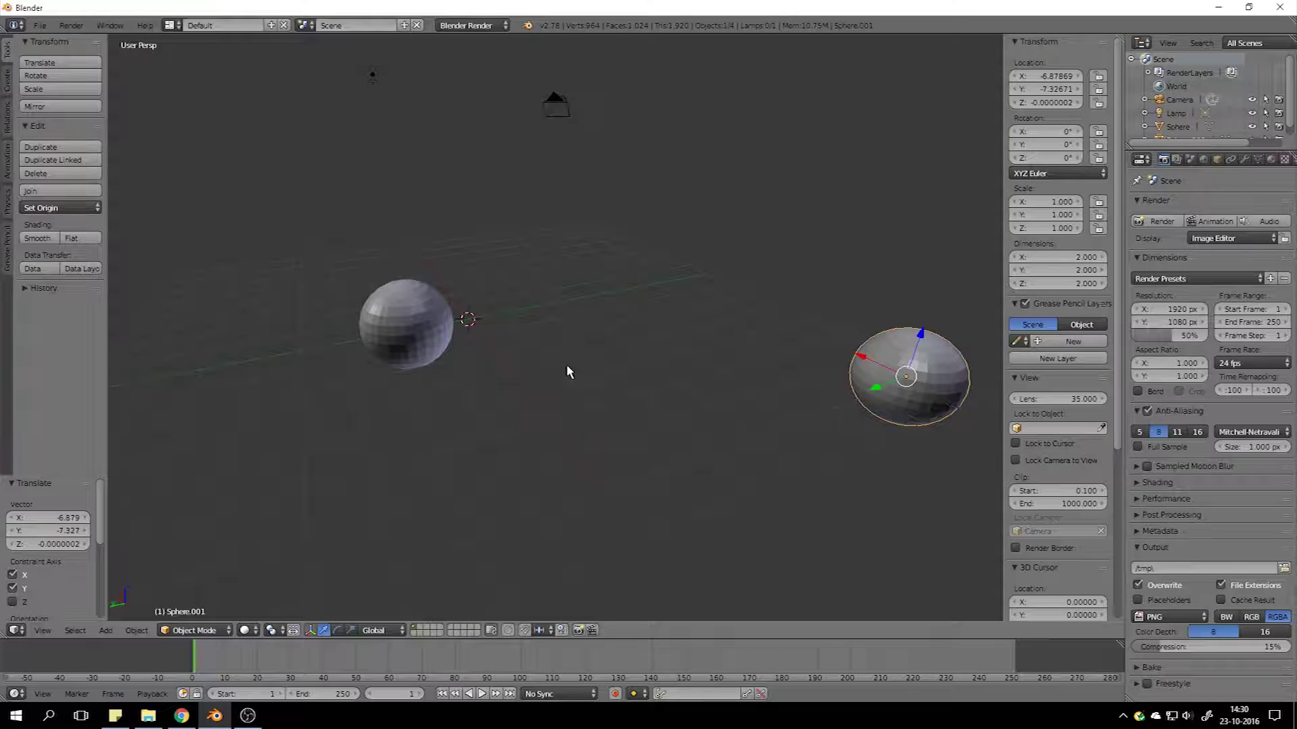
- Select the two spheres in turn and centre the view on each one
right_click(423, 319)
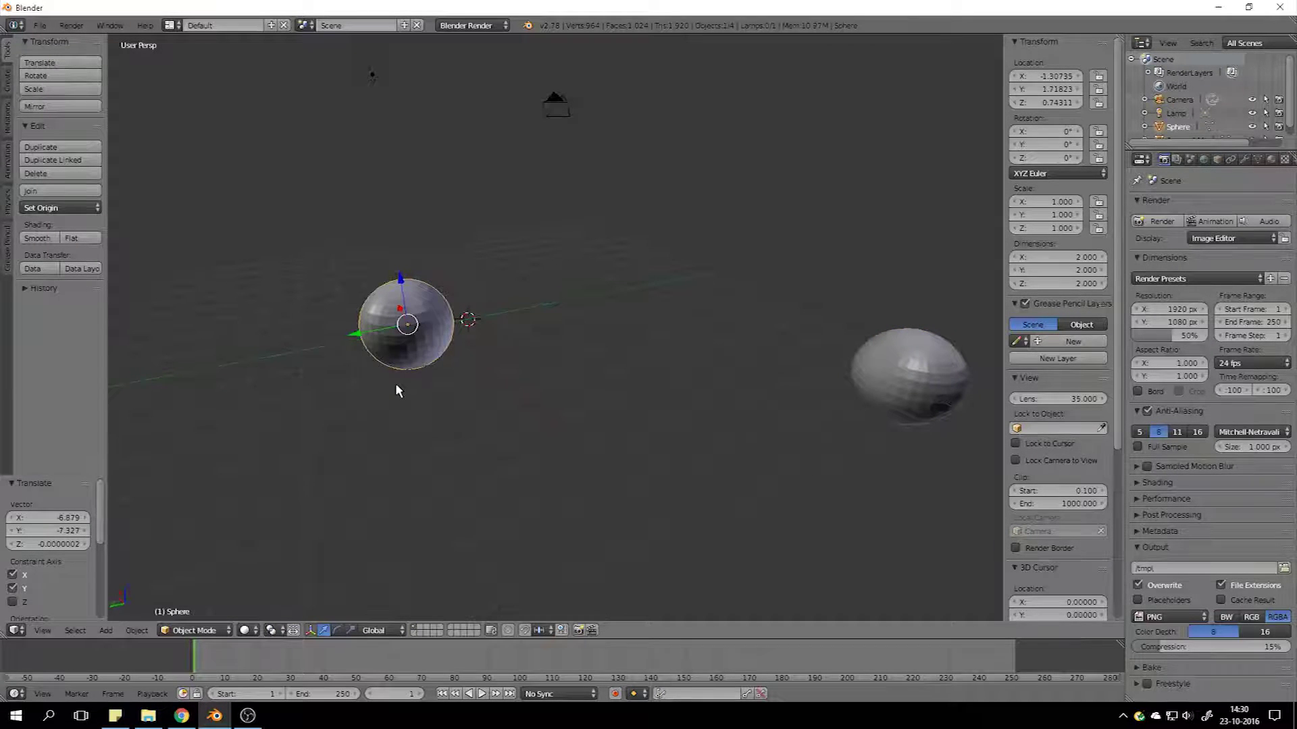
key(KP_Decimal)
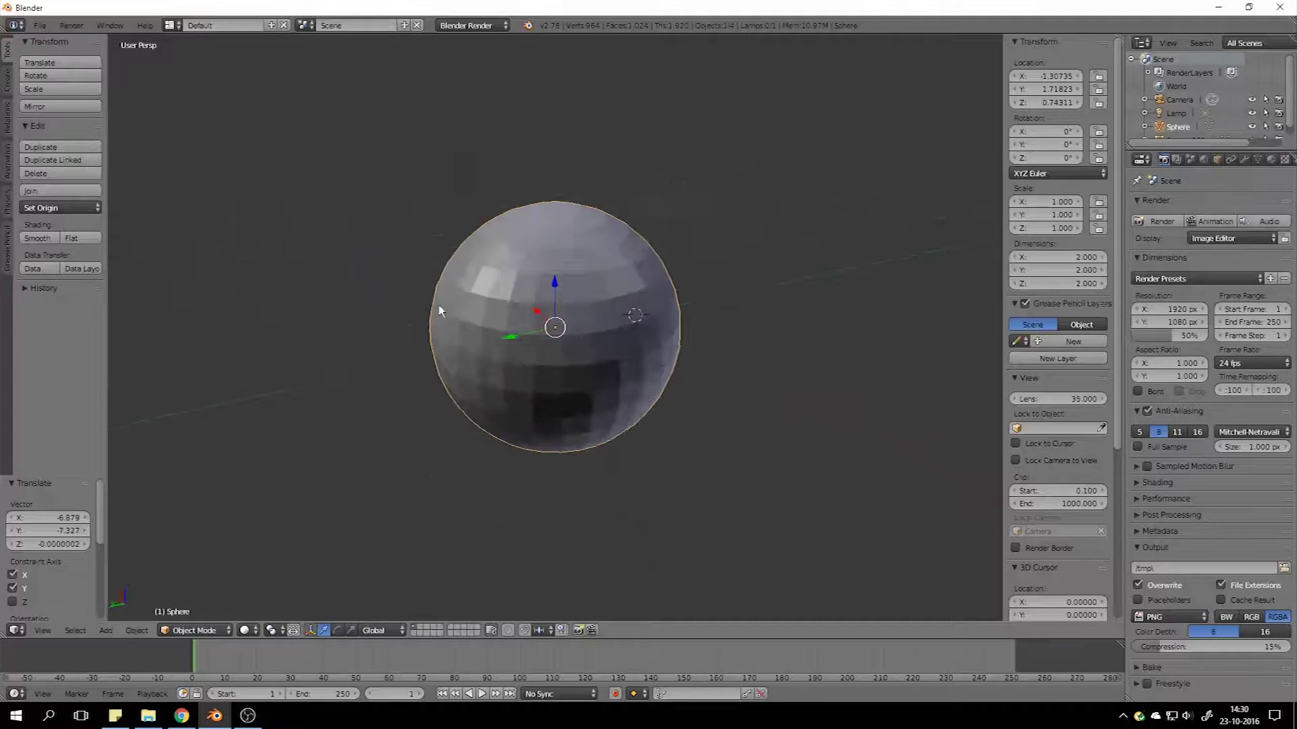
middle_drag(621, 321, 560, 319)
right_click(757, 213)
right_click(586, 306)
right_click(801, 157)
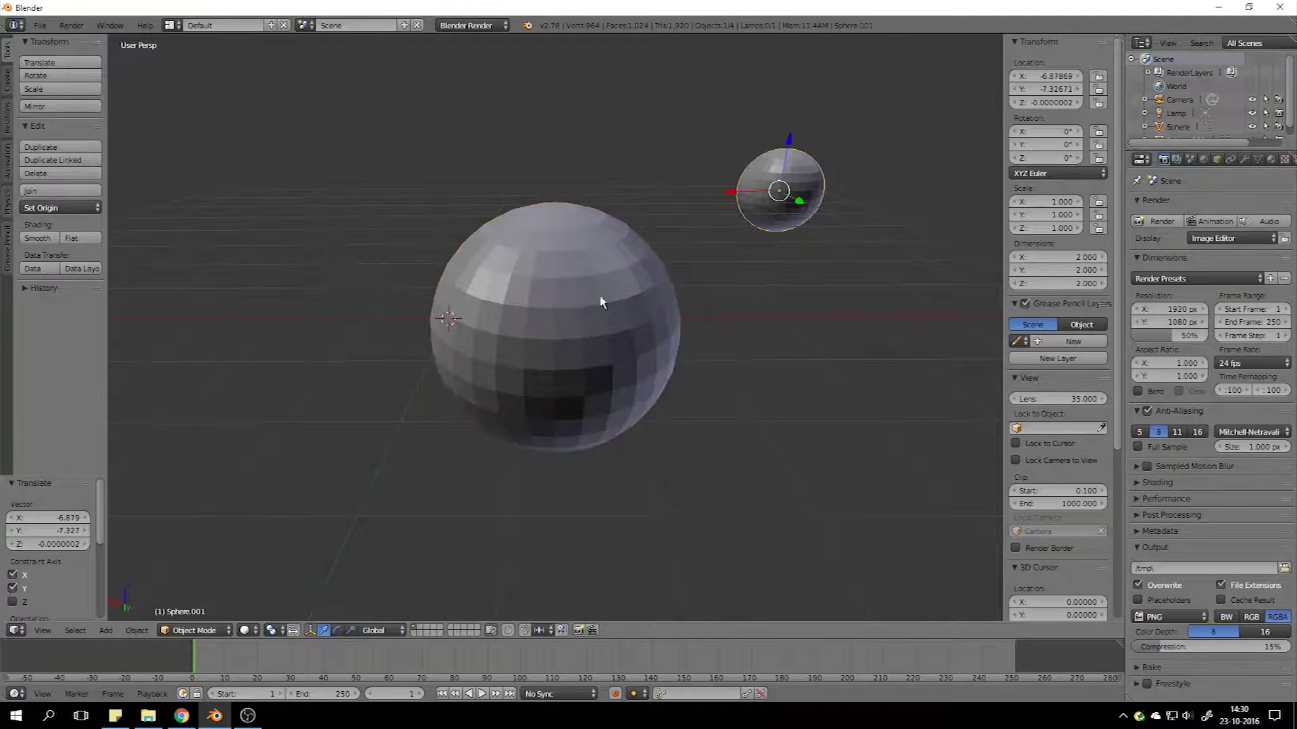
right_click(595, 300)
scroll(587, 306, up, 2)
right_click(801, 170)
key(KP_0)
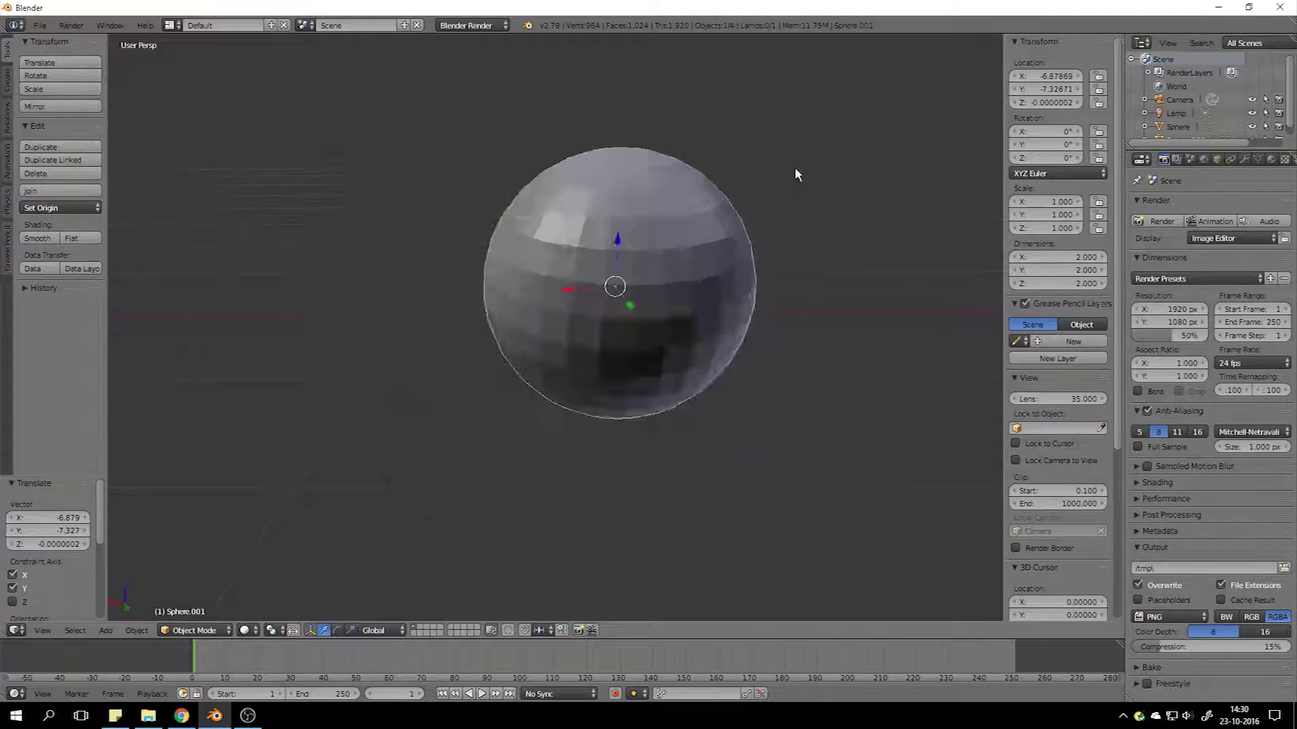
key(KP_Decimal)
scroll(503, 274, down, 3)
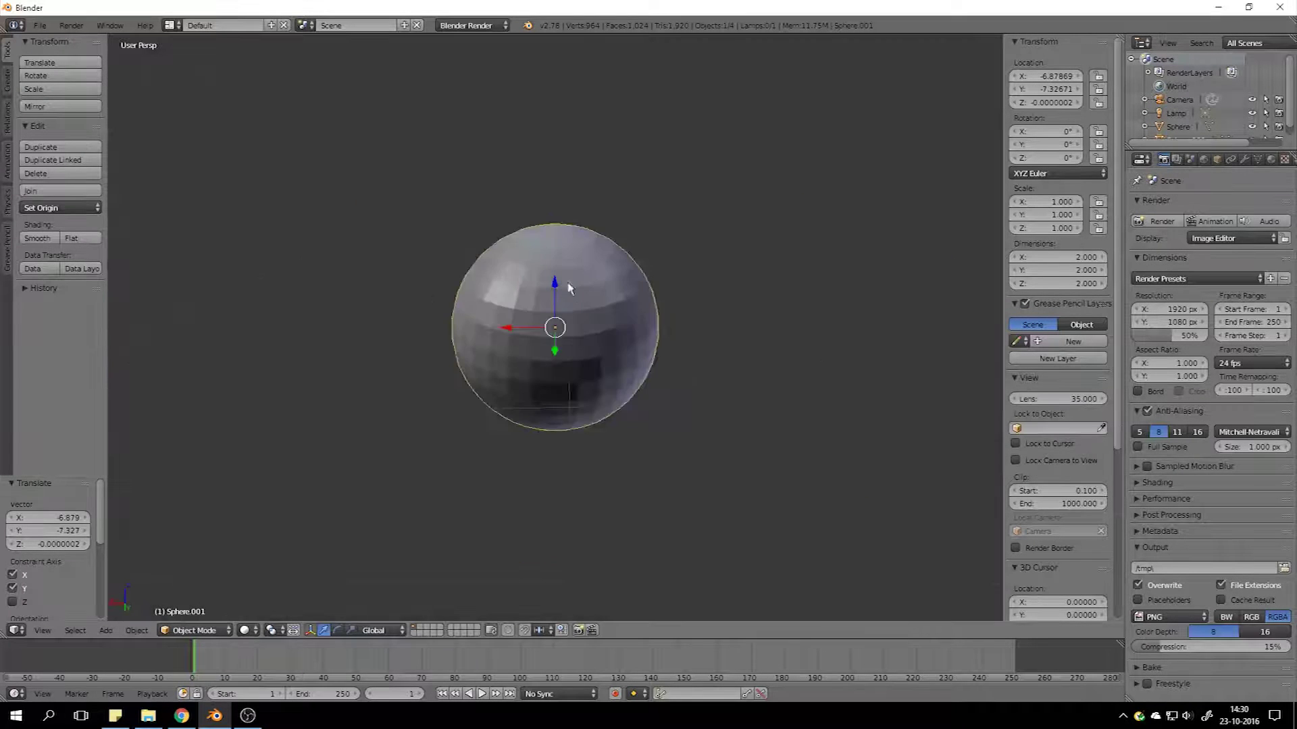
- Look at the scene through the camera, return to the user perspective and bring both spheres into view
key(KP_0)
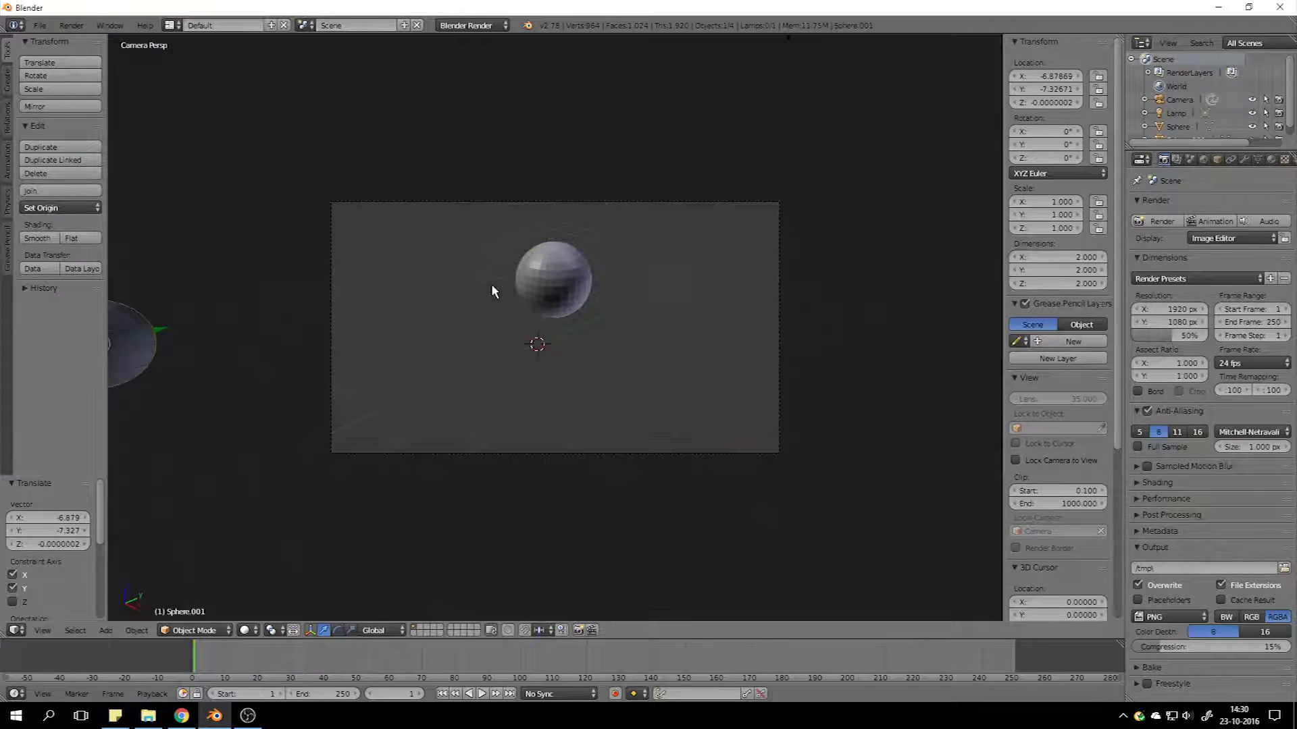
key(KP_0)
scroll(492, 283, down, 3)
middle_drag(550, 274, 512, 404)
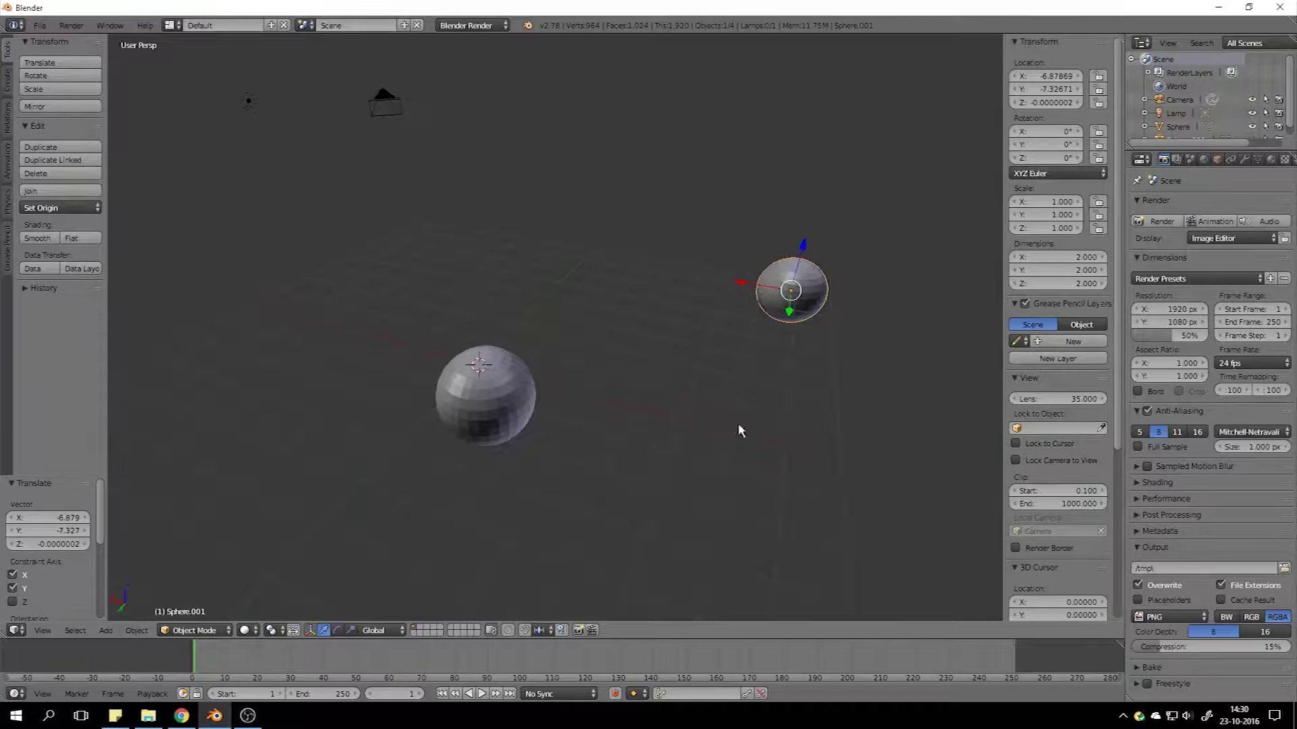
- Centre the view on the sphere nearer the origin and enter Edit Mode with face selection
right_click(512, 408)
key(KP_Decimal)
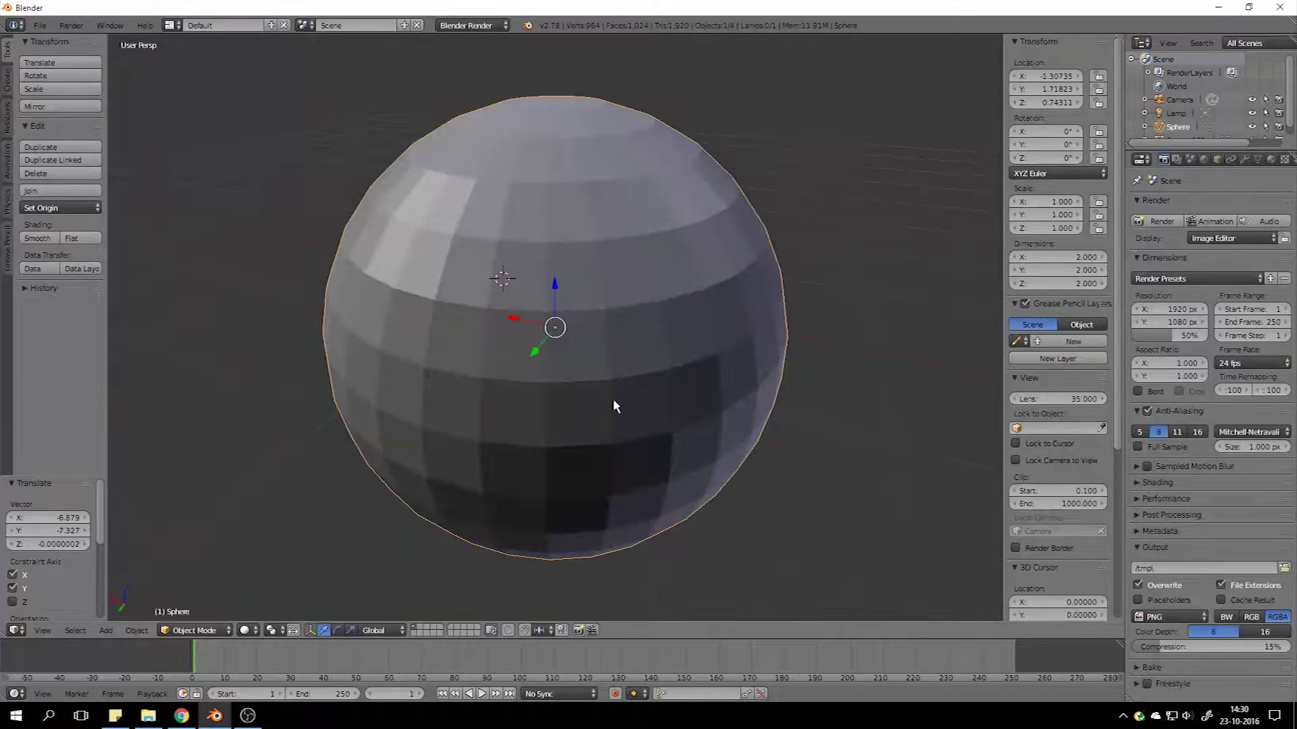
key(Tab)
middle_drag(541, 408, 594, 403)
click(414, 631)
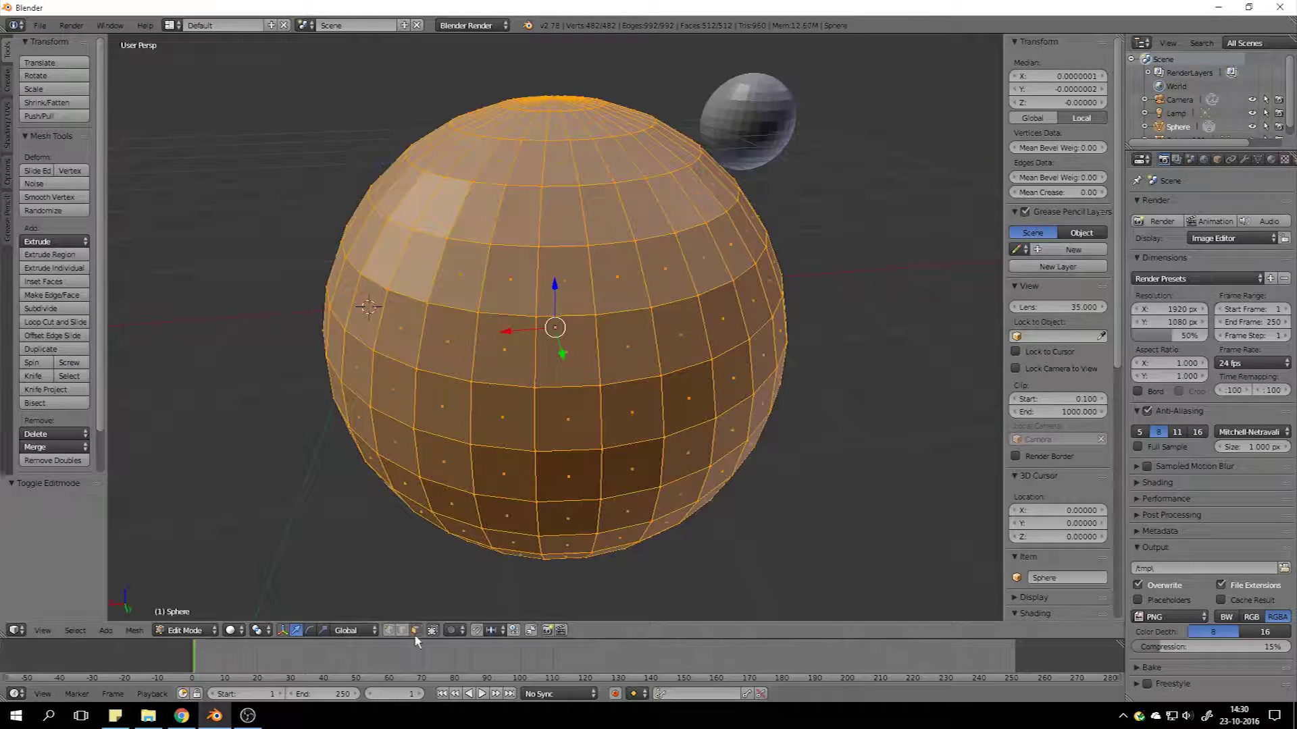
- Select the horizontal face loop above the sphere's equator and scale it up by about 1.2
key(Tab)
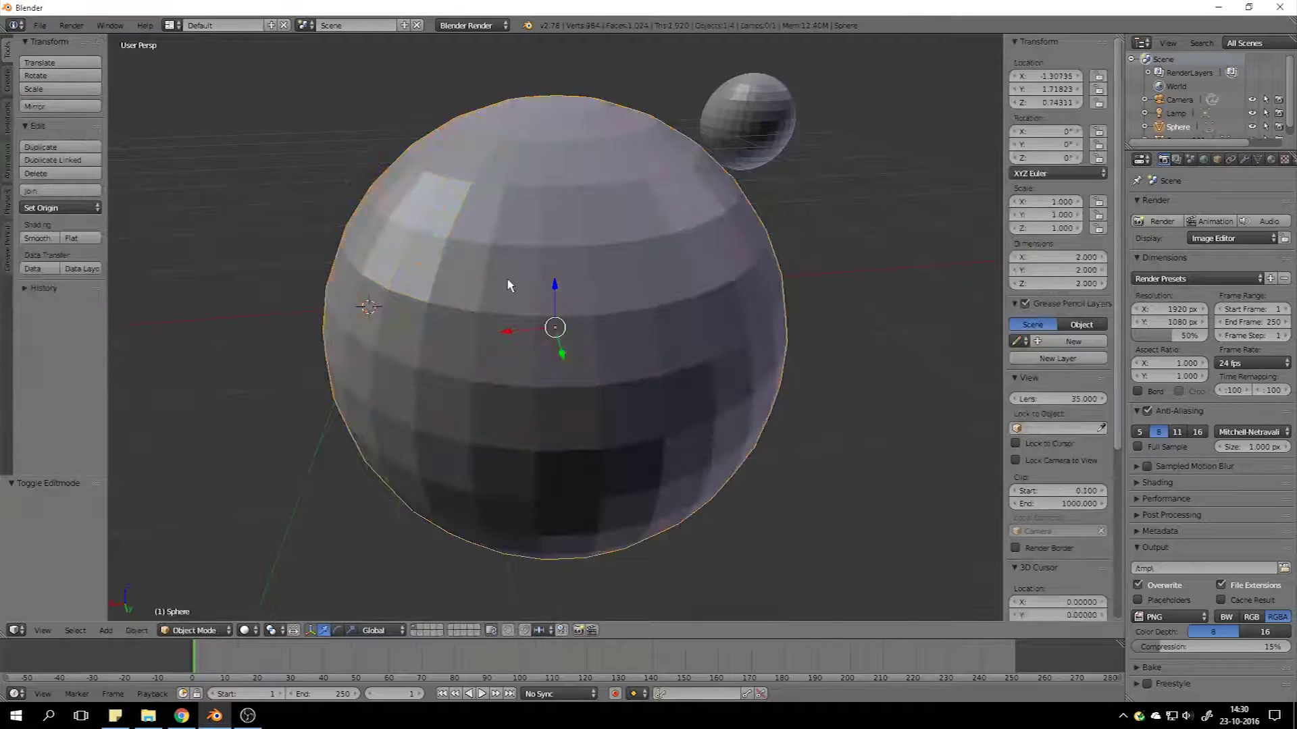
key(Tab)
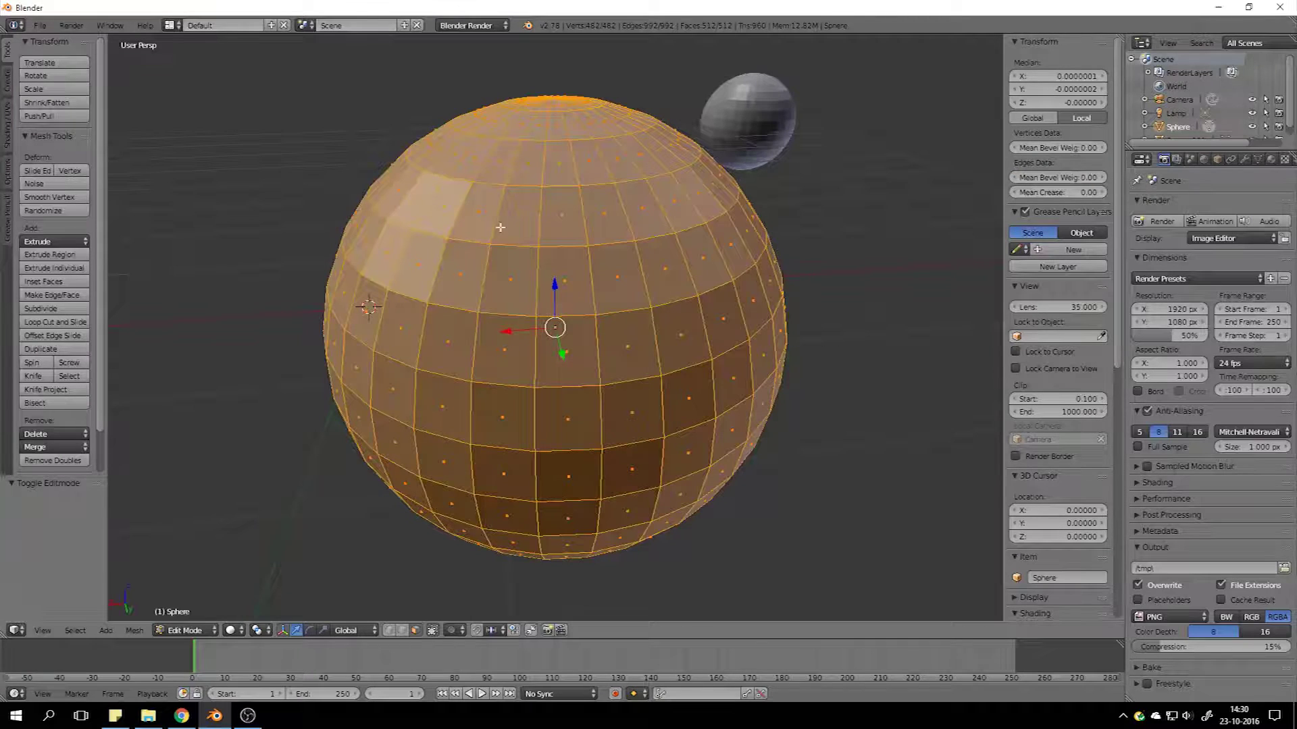
alt+right_click(516, 270)
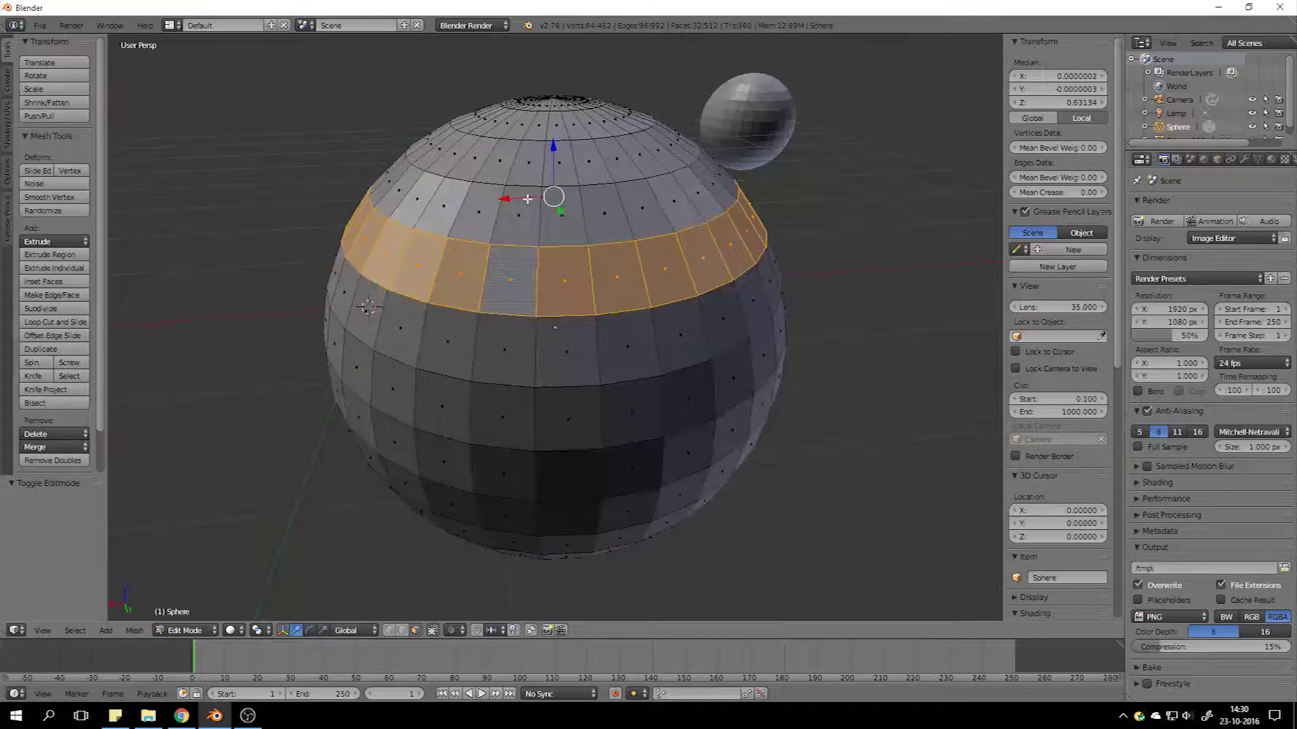
key(s)
click(768, 362)
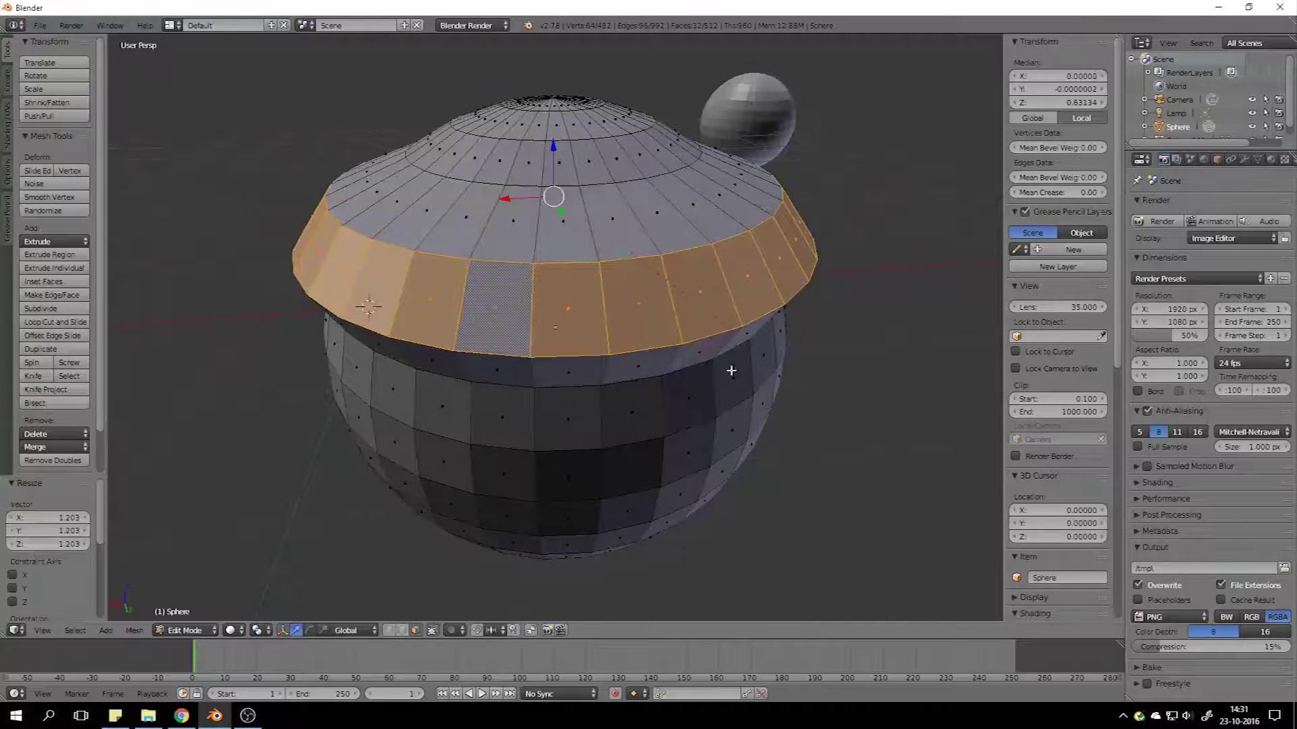
- Check the flared sphere in Object Mode, return to Edit Mode and scale the selected face ring by about 1.01
key(Tab)
scroll(567, 377, down, 2)
middle_drag(568, 377, 546, 341)
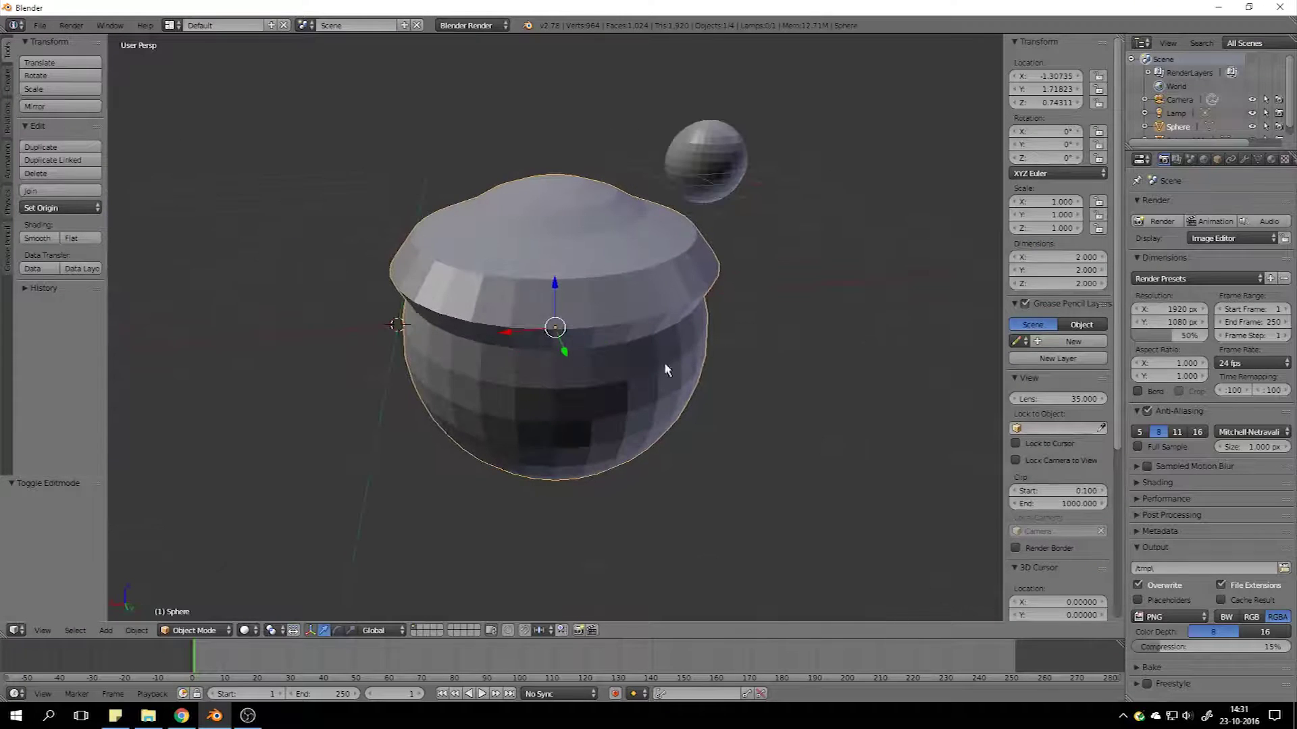
scroll(593, 379, up, 3)
key(Tab)
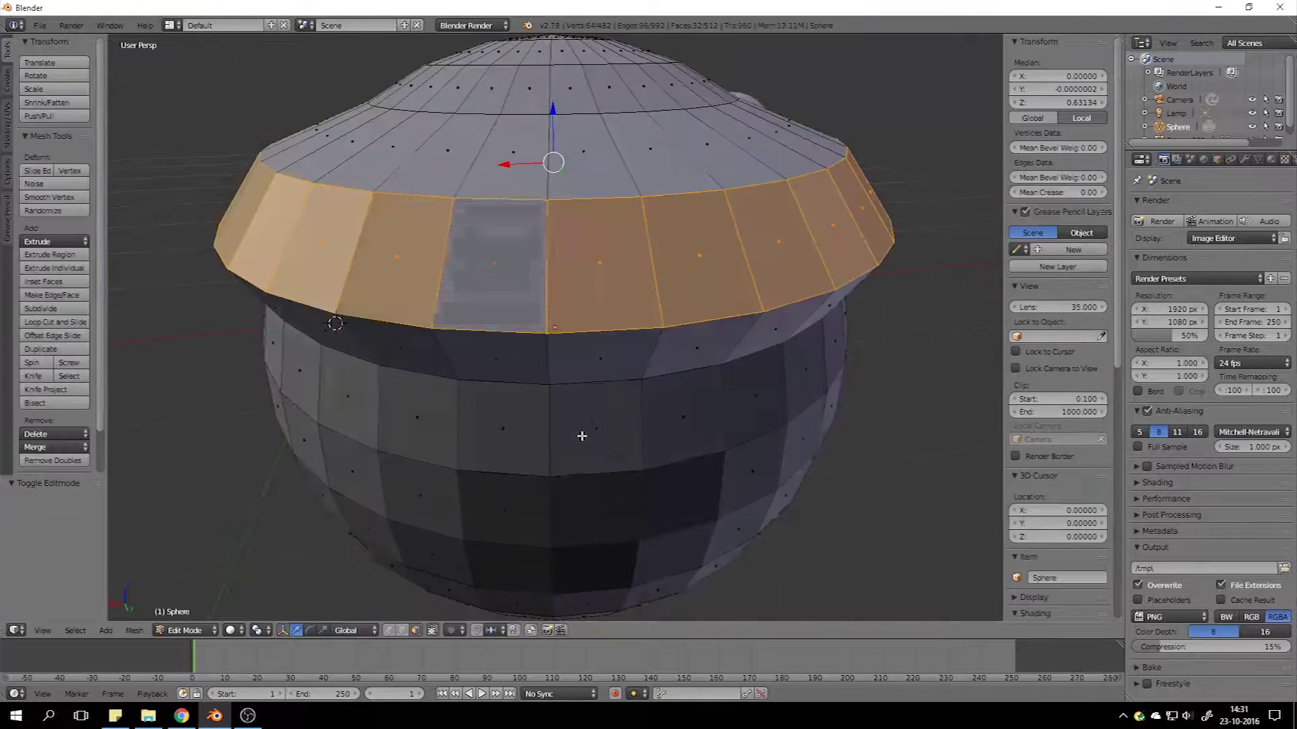
key(s)
click(611, 433)
- Stretch the face ring with the scale manipulator until the mesh measures about 2.5 by 2.8, undo the last adjustment and return to Object Mode
click(324, 630)
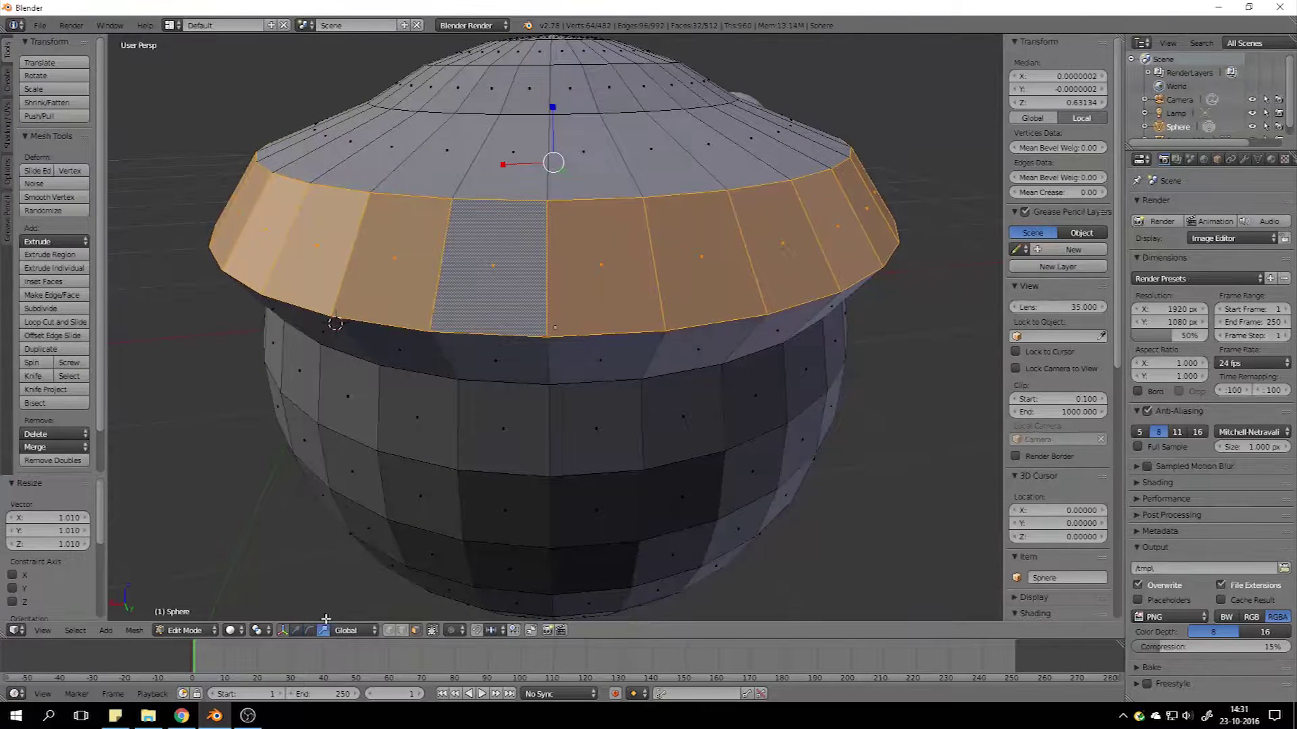
scroll(496, 284, down, 3)
middle_drag(496, 270, 497, 343)
drag(552, 305, 552, 320)
drag(503, 264, 491, 264)
middle_drag(545, 322, 629, 284)
mouse_move(546, 247)
mouse_down()
mouse_move(579, 222)
mouse_move(536, 255)
mouse_up()
key(ctrl+z)
key(Tab)
middle_drag(768, 273, 566, 382)
scroll(567, 390, down, 5)
- Switch to the translate manipulator and try moving the whole flared sphere in Object Mode
key(x)
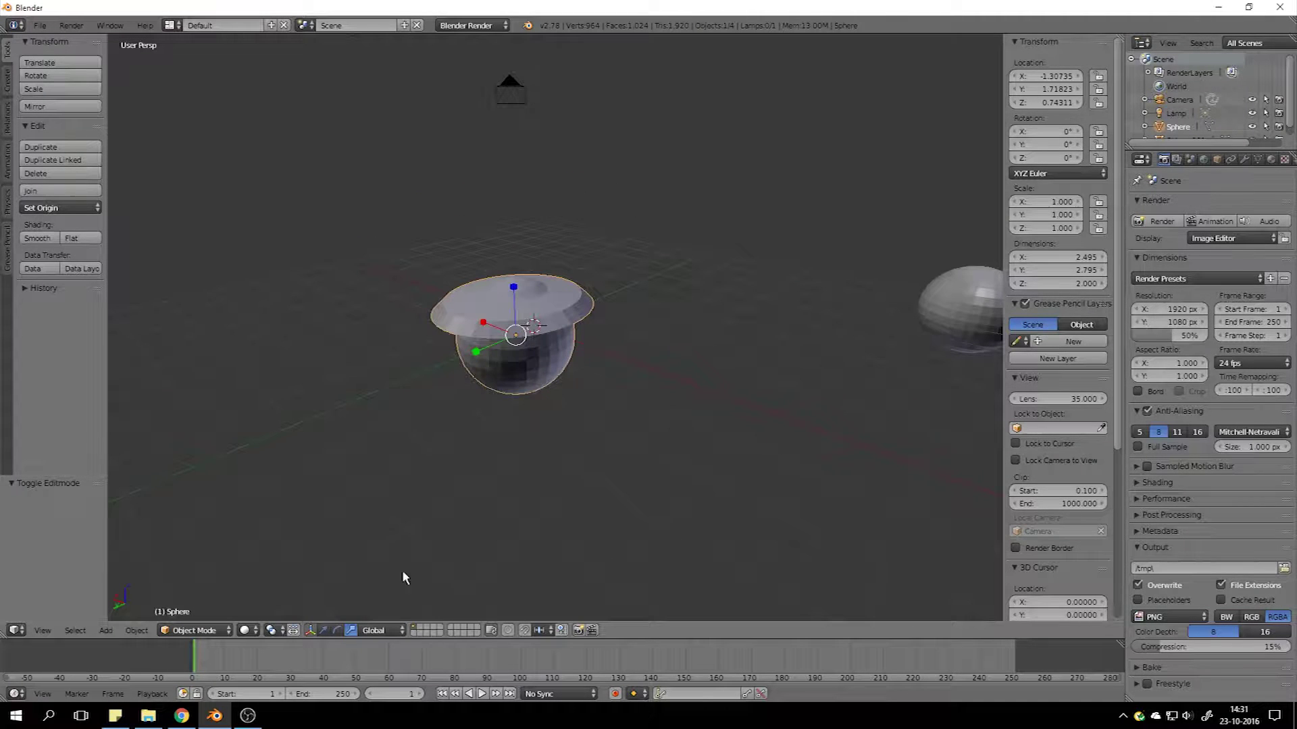
click(325, 630)
key(g)
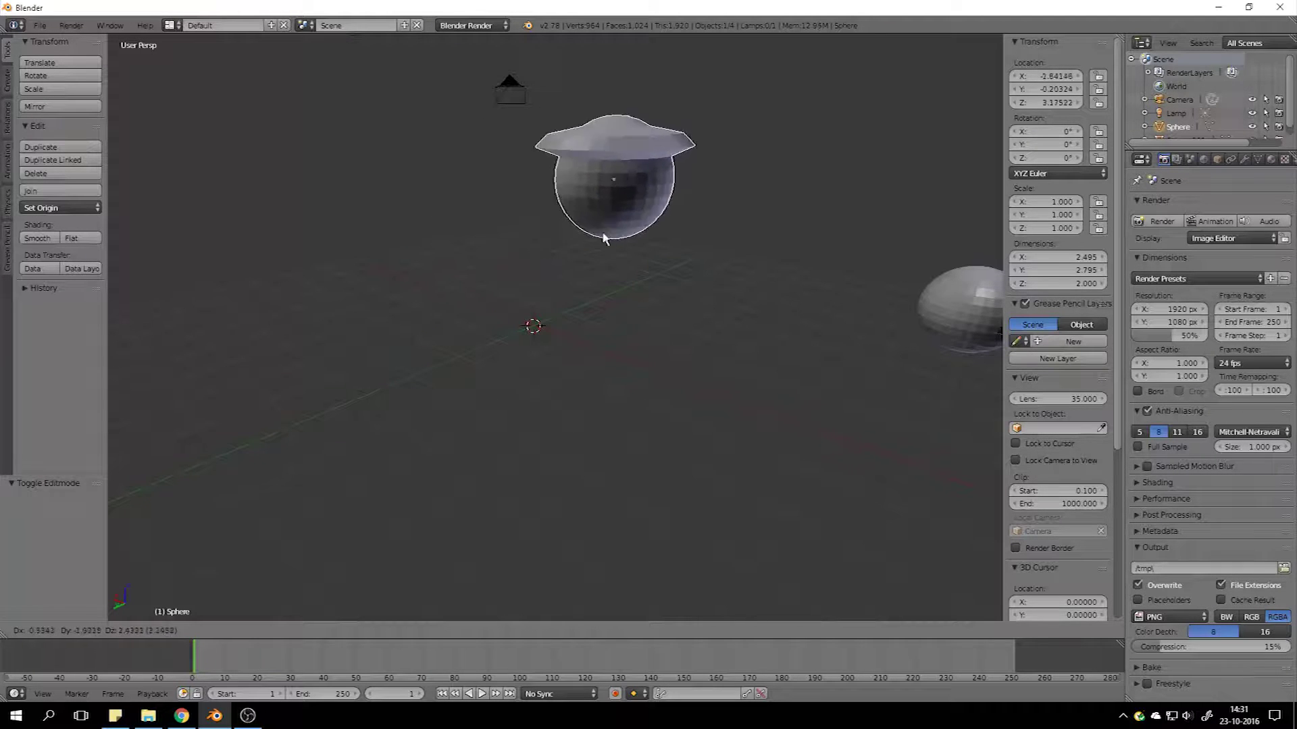
click(538, 363)
- Enter Edit Mode on the flared sphere and examine its selected face ring up close
key(Tab)
scroll(503, 328, up, 3)
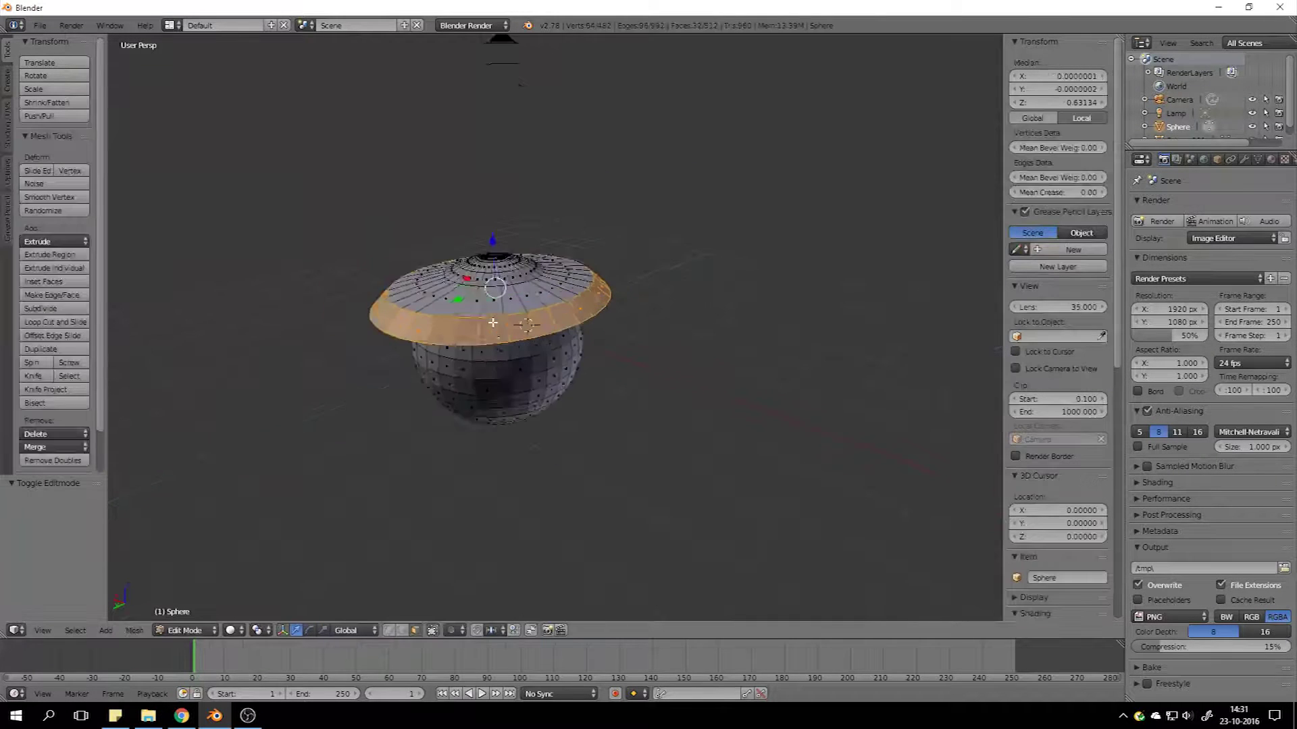
shift+middle_drag(493, 322, 585, 338)
scroll(595, 344, up, 8)
scroll(602, 347, down, 5)
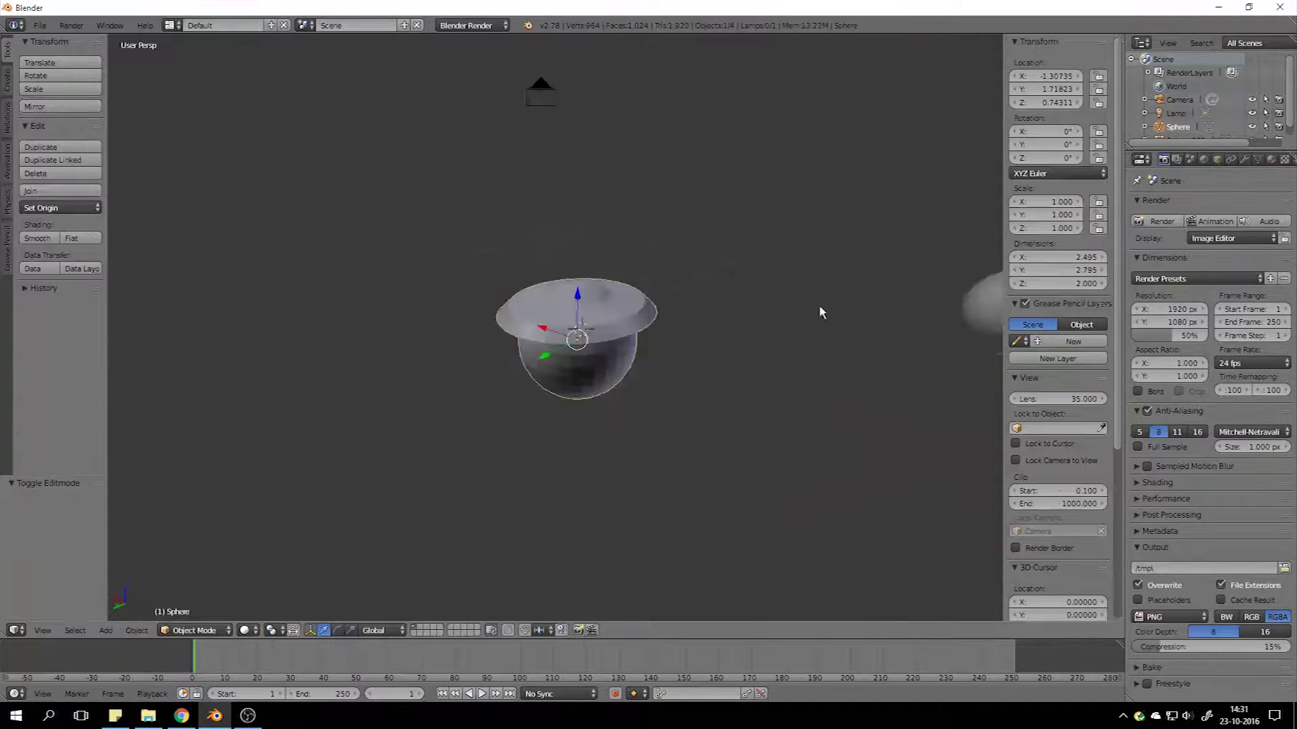
- Select the plain sphere and the flared sphere alternately in Object Mode
right_click(856, 280)
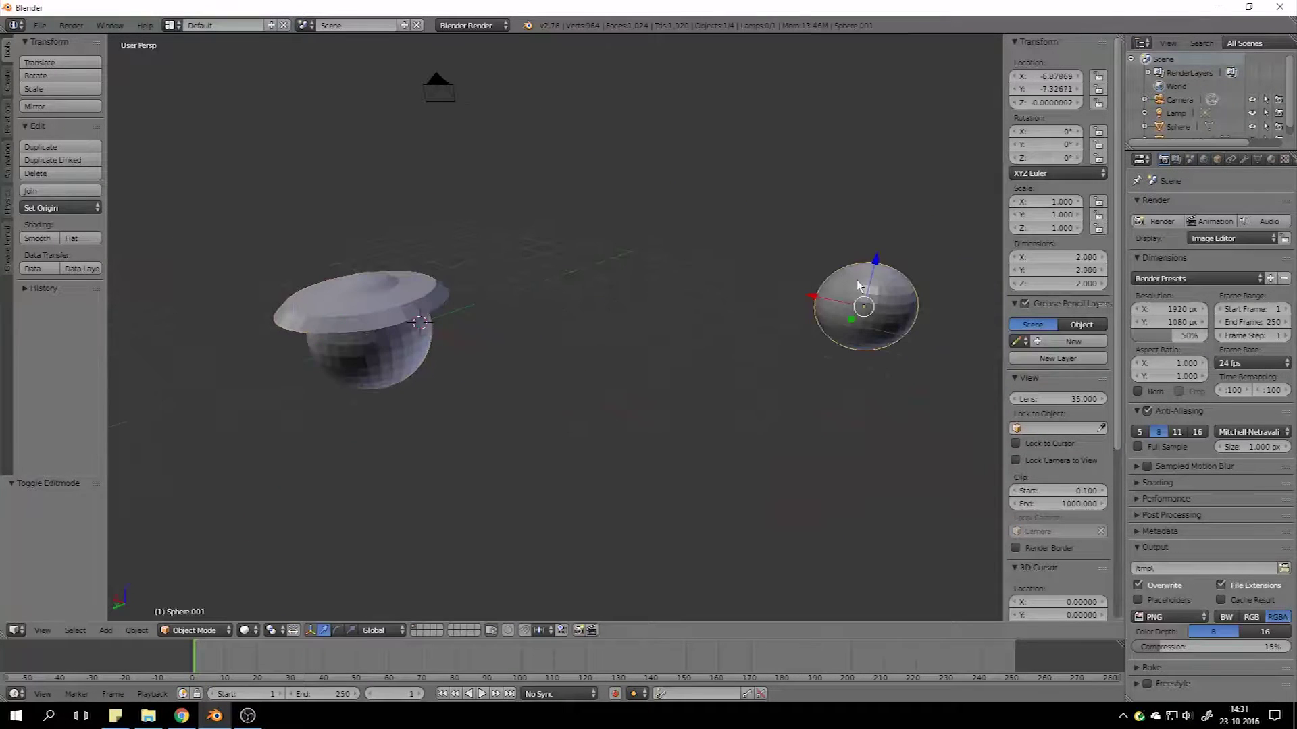
right_click(433, 287)
right_click(901, 284)
right_click(398, 336)
- View the flared sphere's mesh in Edit Mode, centred in the view, and return to Object Mode
key(Tab)
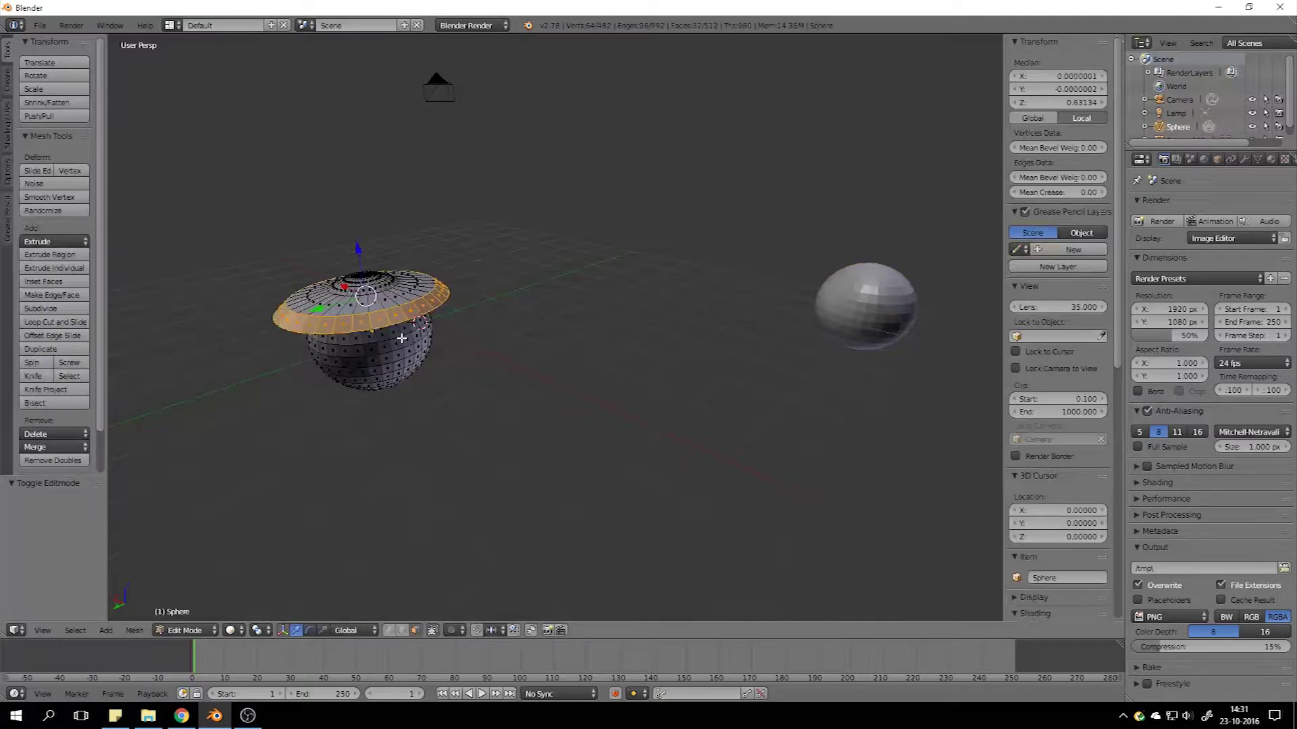
key(KP_Decimal)
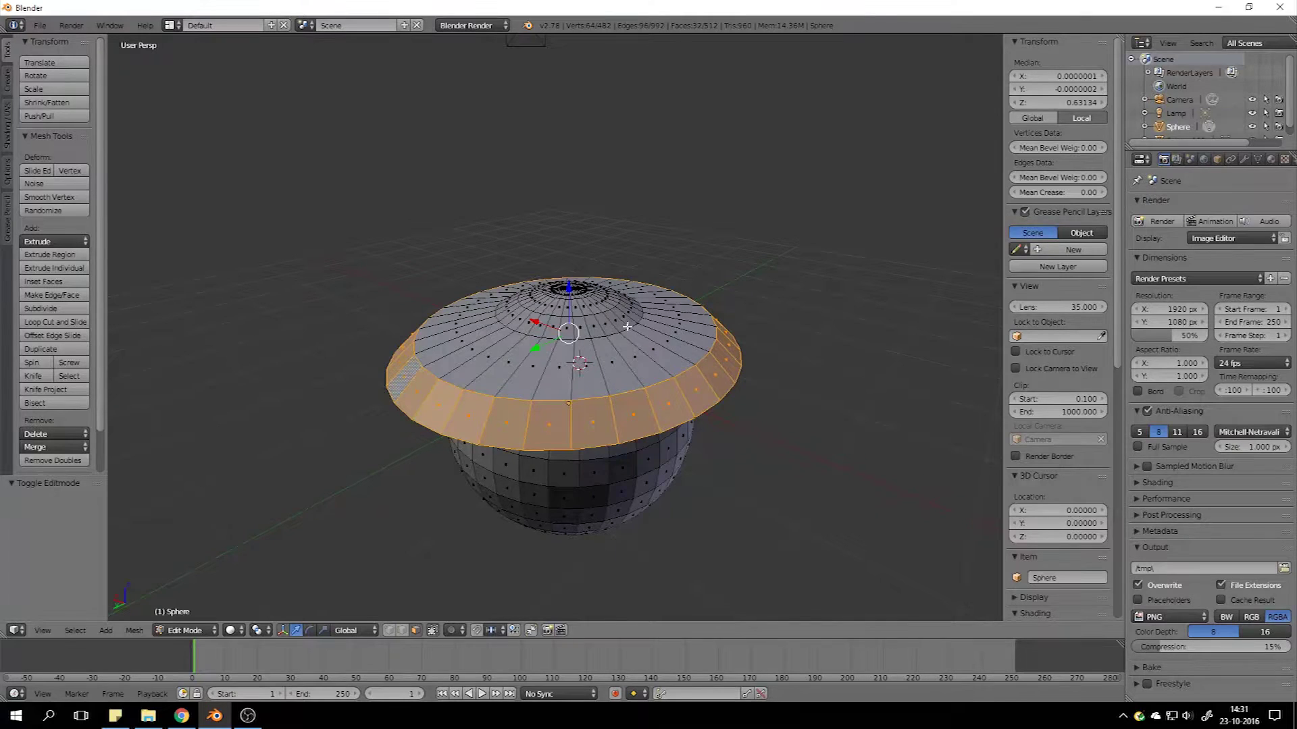
middle_drag(579, 390, 478, 368)
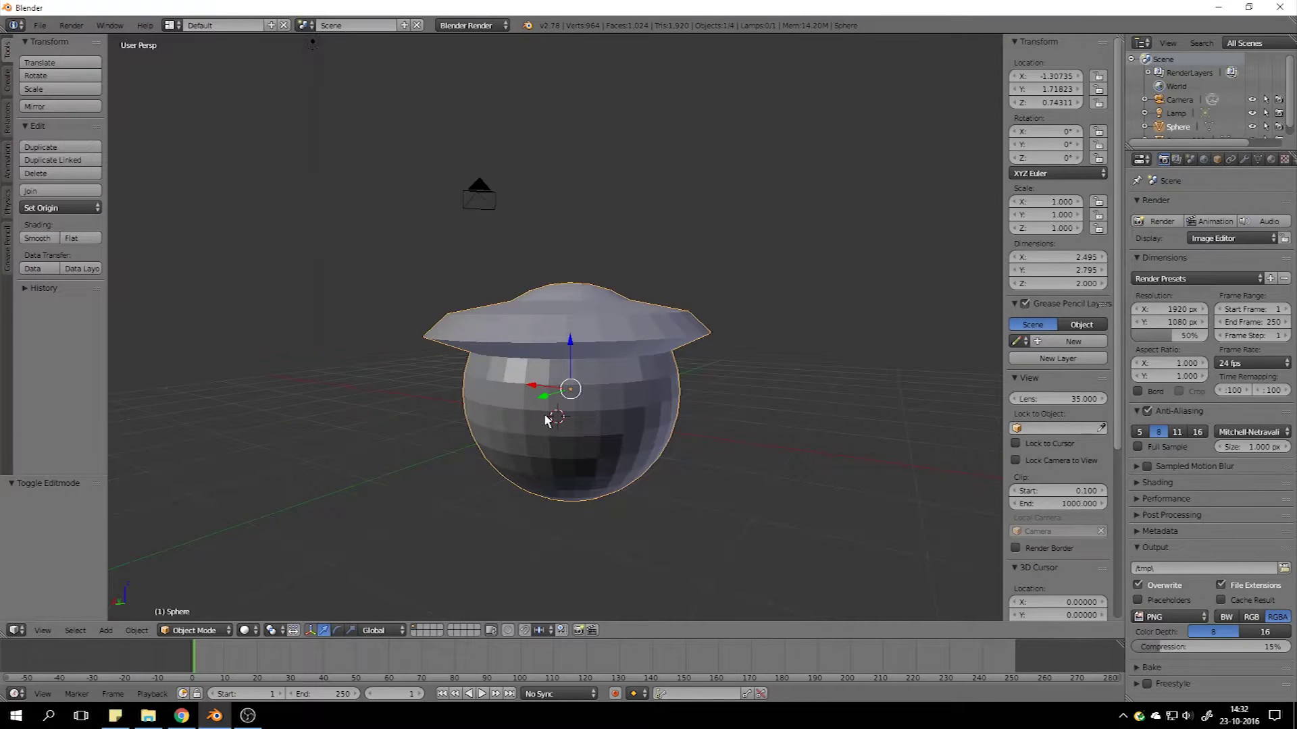